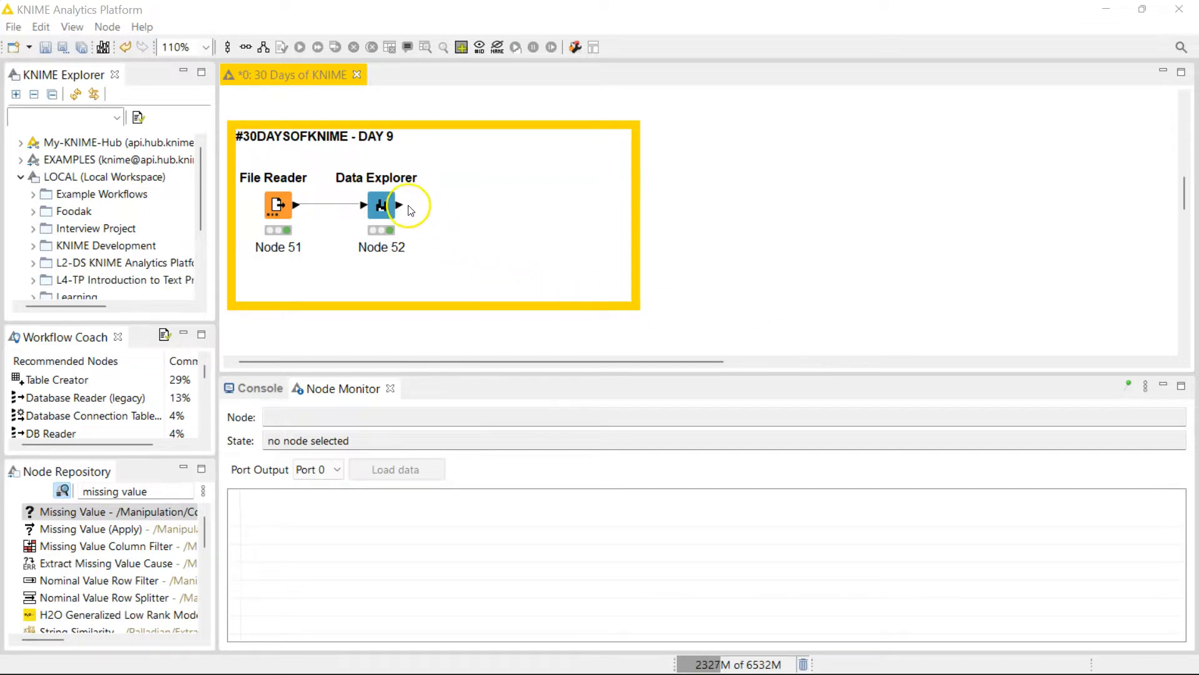
# - Open the interactive view of the Data Explorer node and show it in full screen
pyautogui.click(373, 212)
pyautogui.rightClick(374, 212)
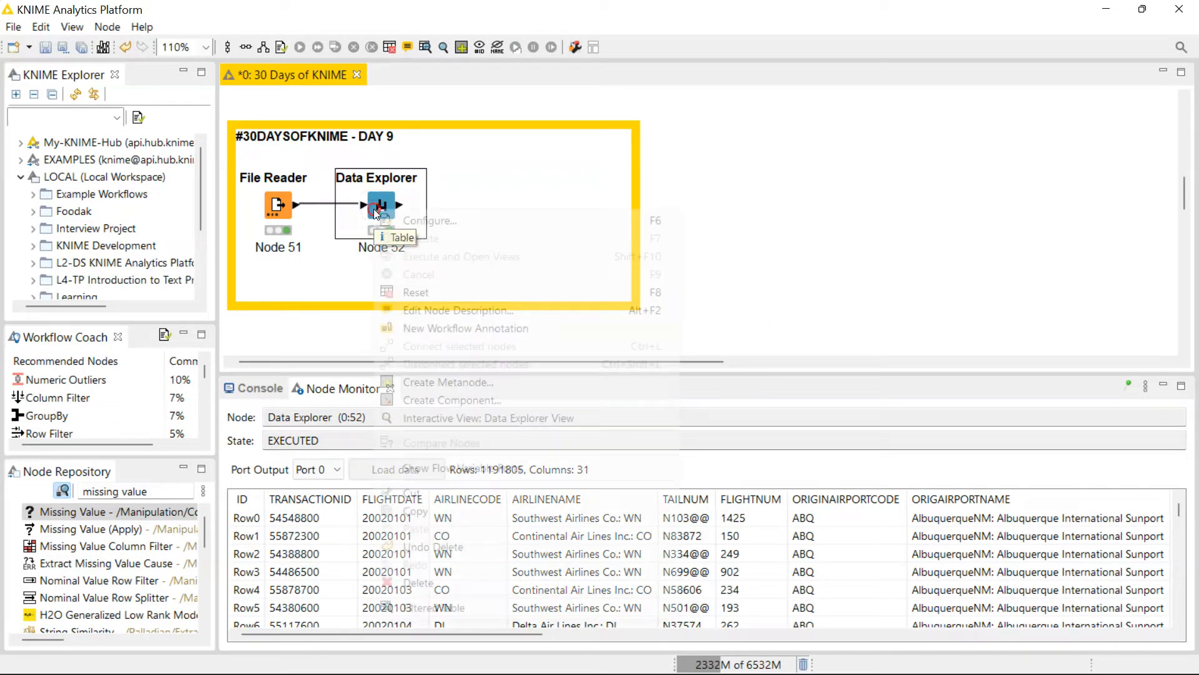
pyautogui.click(469, 417)
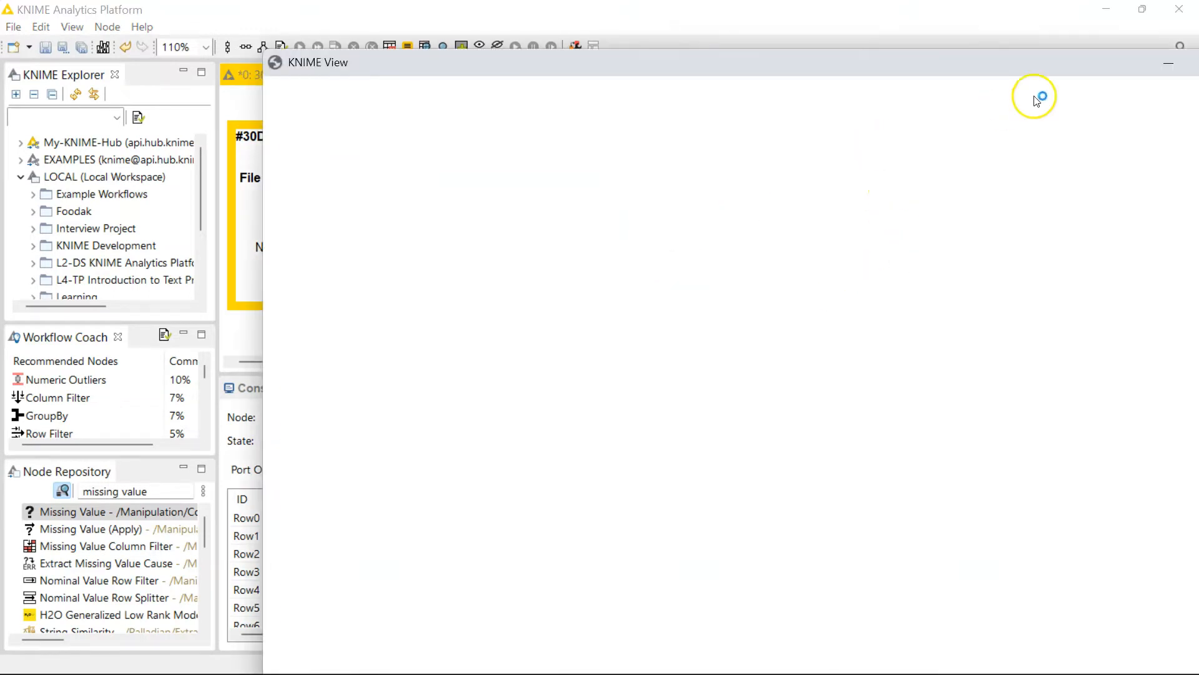
pyautogui.doubleClick(833, 94)
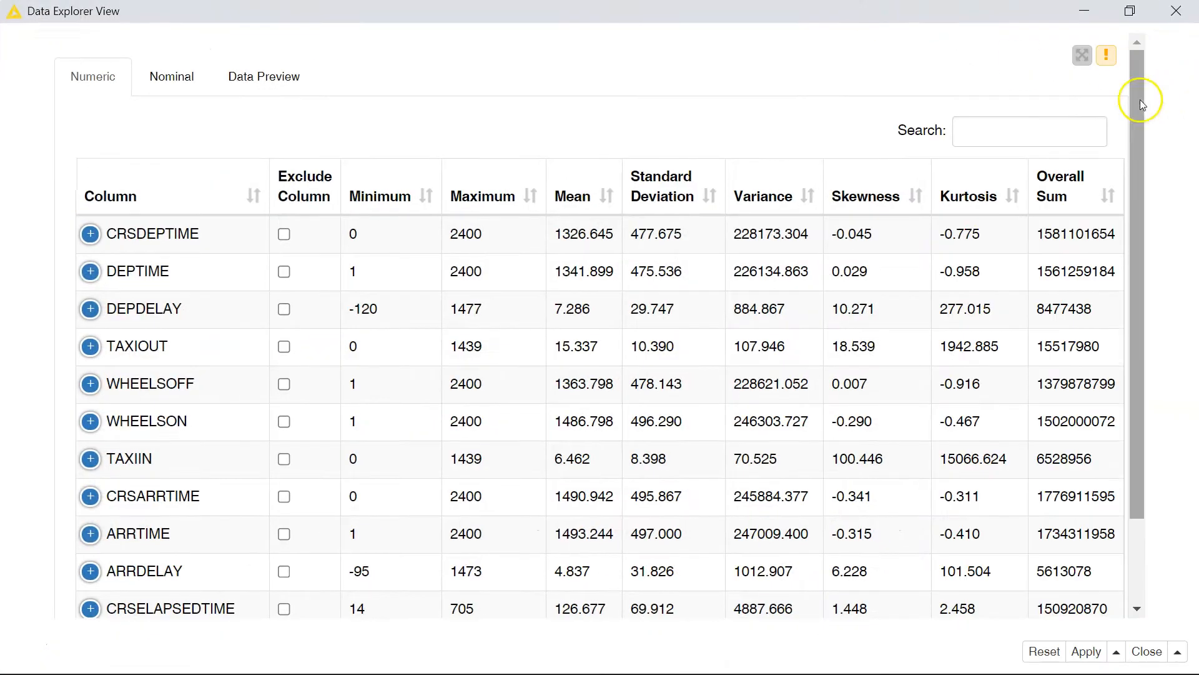
pyautogui.click(1087, 55)
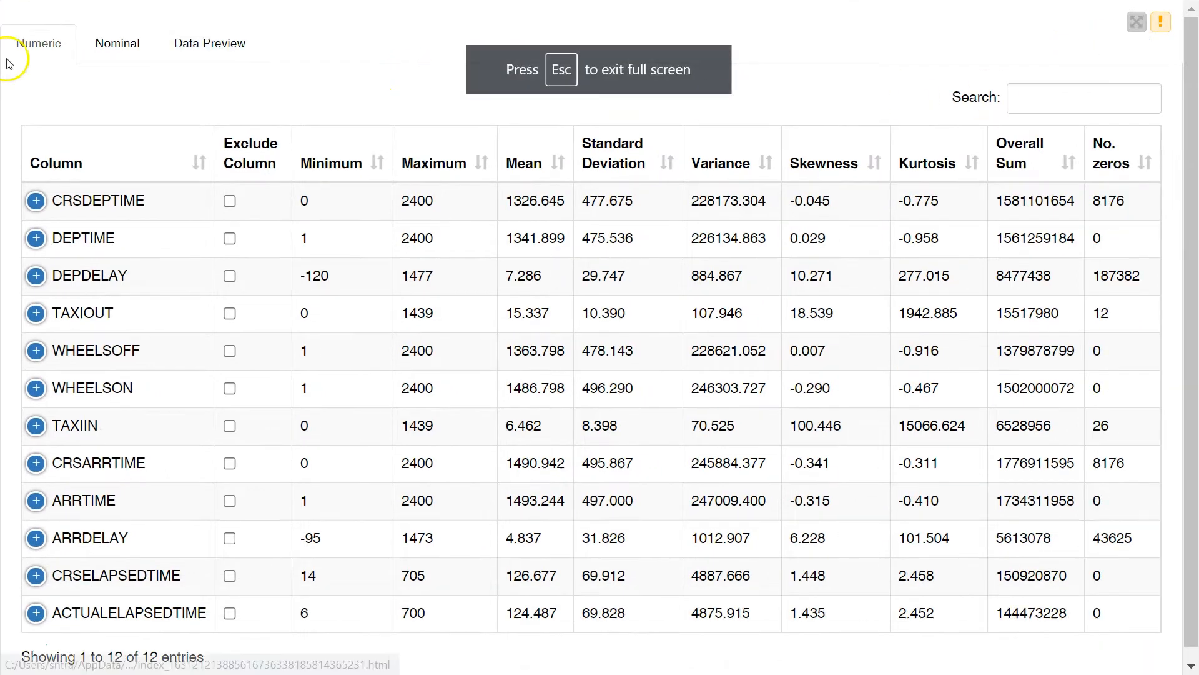
# - Examine the missing-value counts of the nominal columns, from TRANSACTIONID through the origin and destination columns
pyautogui.click(104, 34)
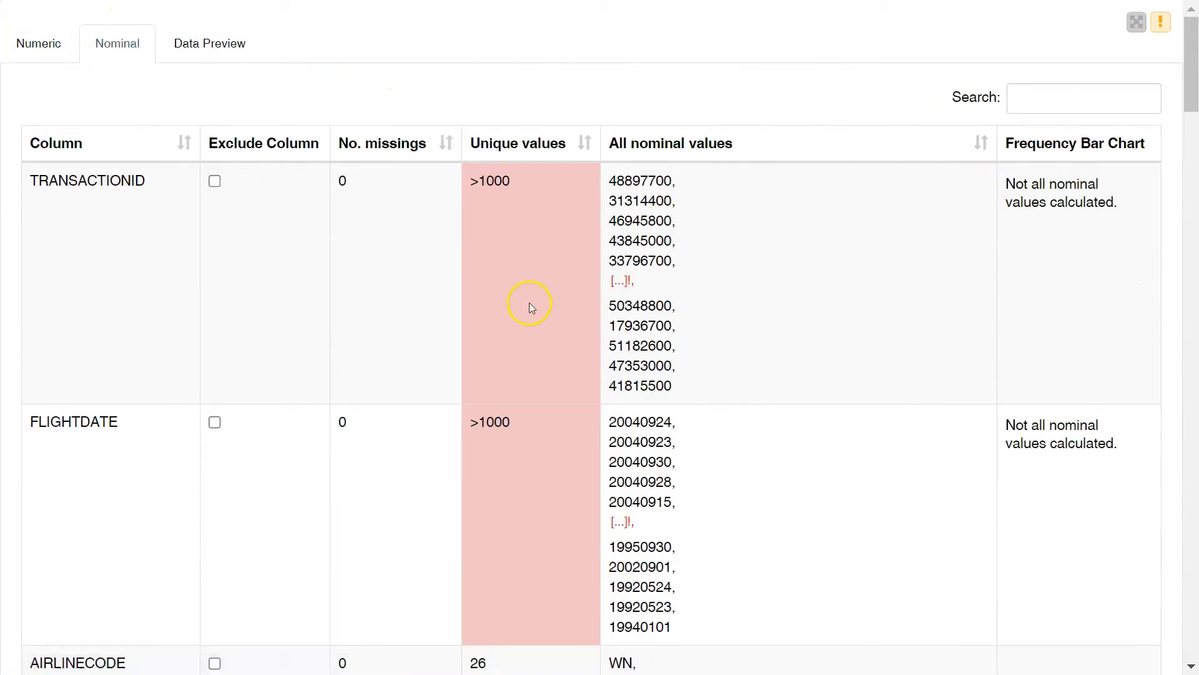
pyautogui.scroll(-10, 396, 362)
pyautogui.scroll(-5, 392, 354)
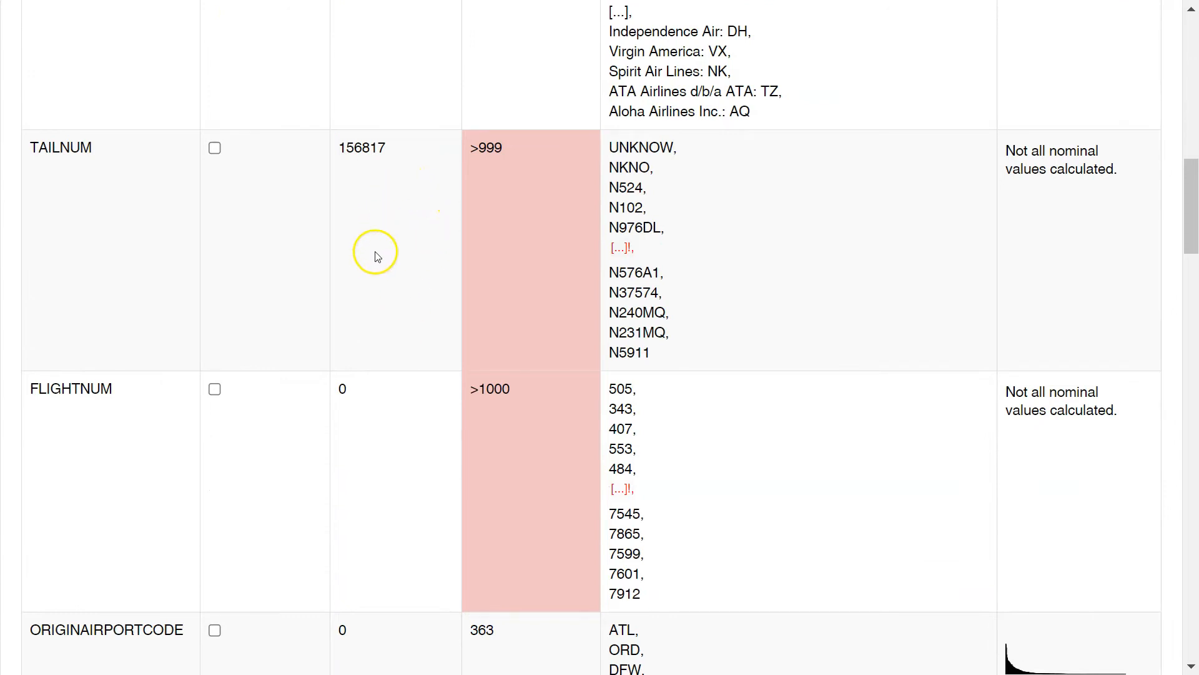
pyautogui.scroll(-9, 377, 227)
pyautogui.scroll(10, 388, 300)
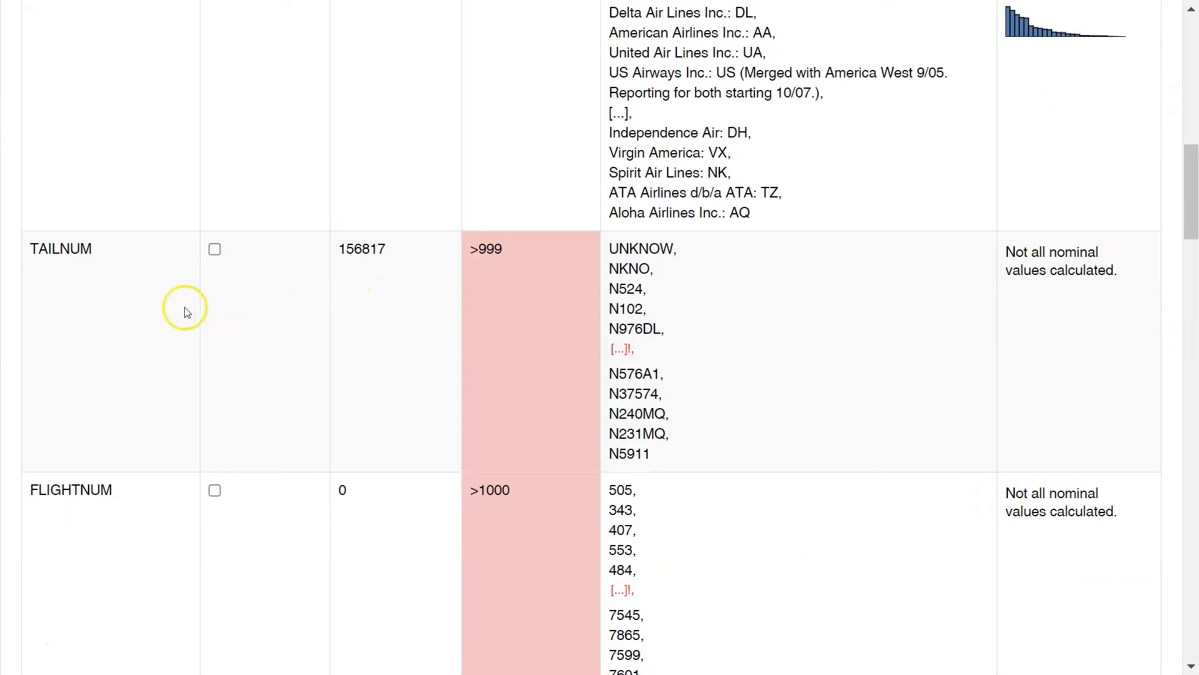
pyautogui.scroll(-15, 393, 291)
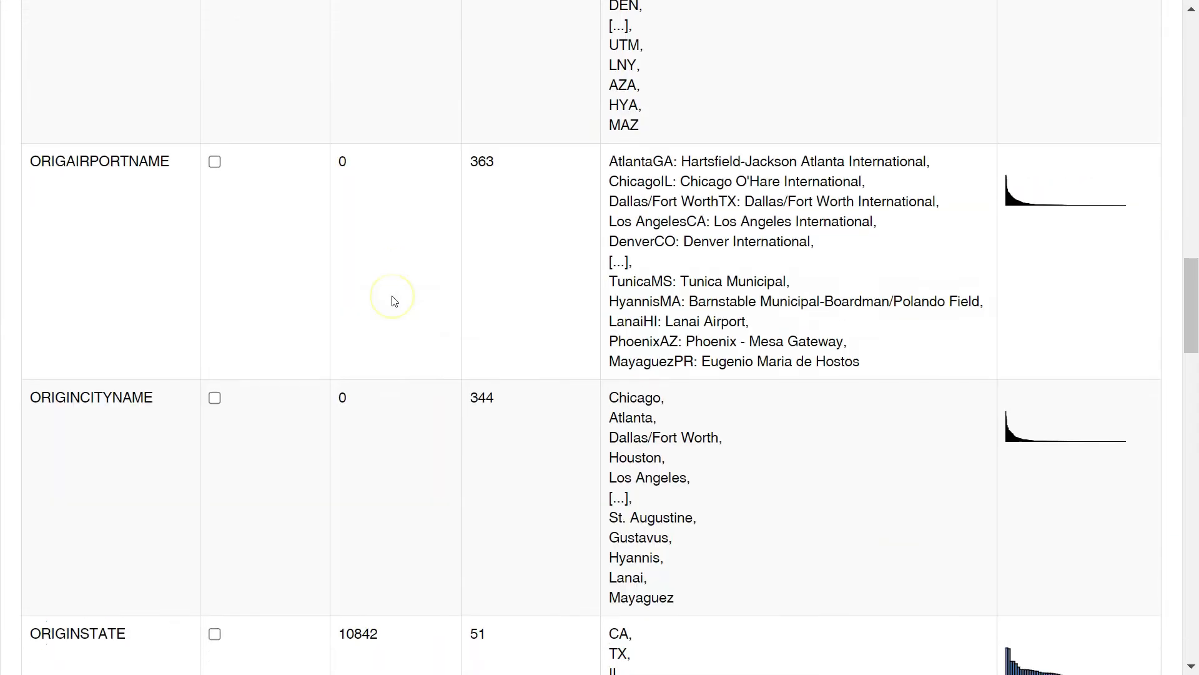
pyautogui.scroll(-18, 419, 384)
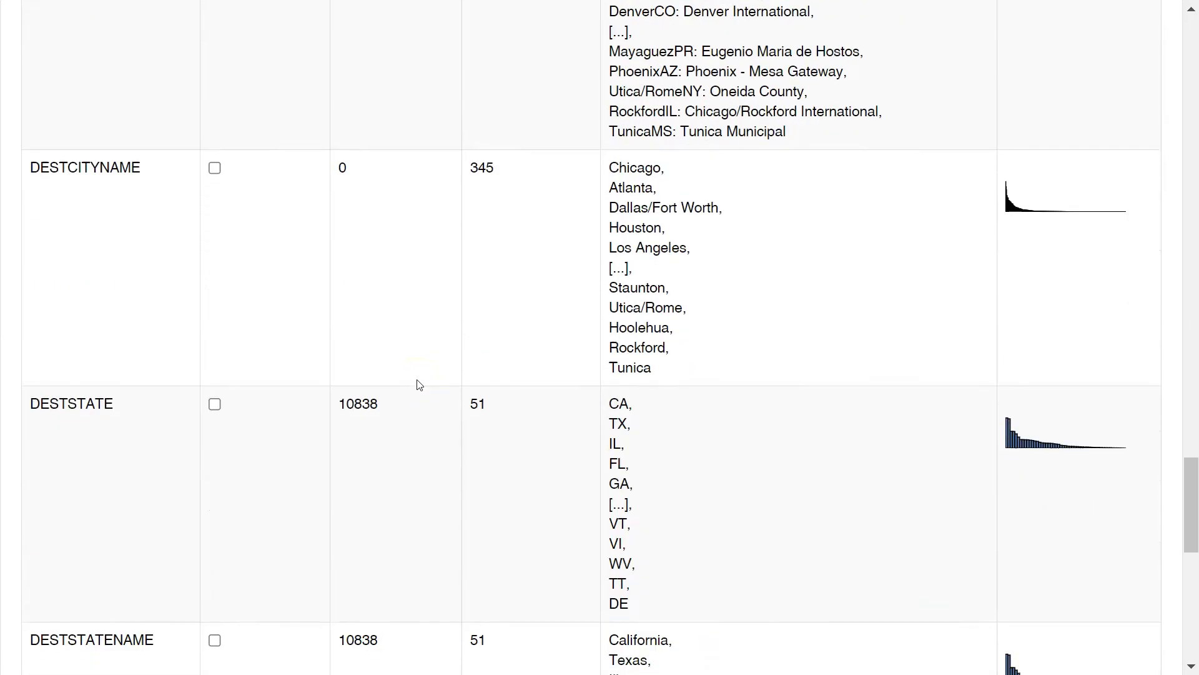
pyautogui.scroll(7, 419, 384)
pyautogui.scroll(15, 418, 383)
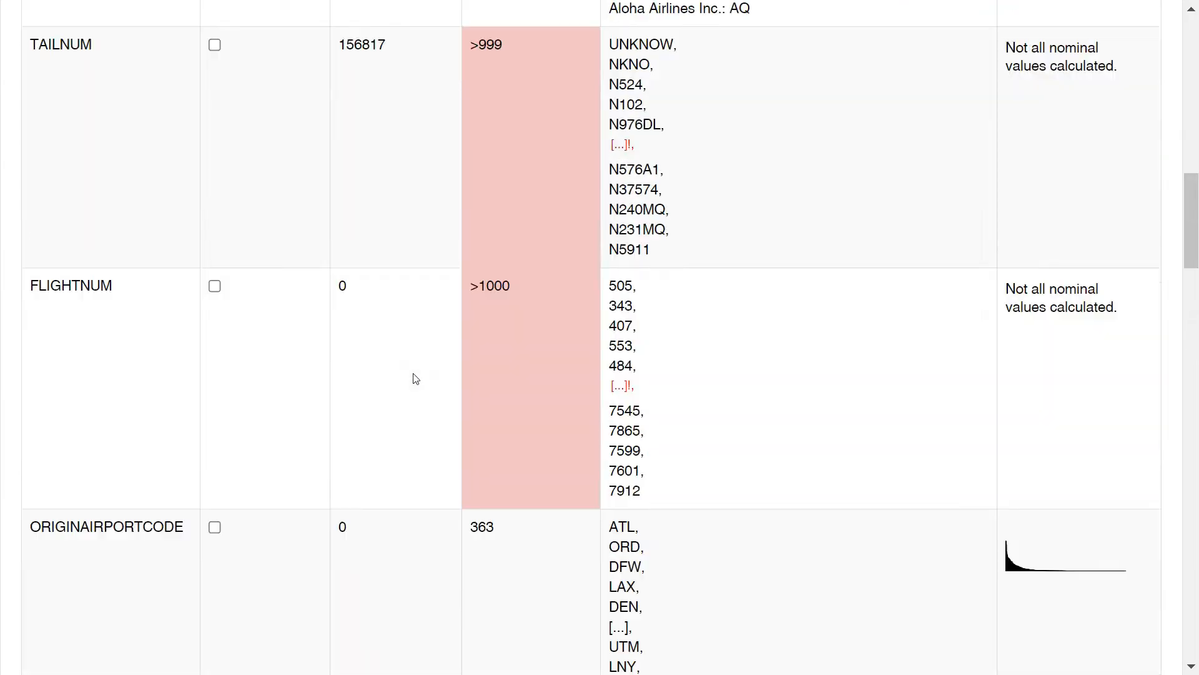
# - Inspect the numeric details of CRSDEPTIME, DEPTIME and DEPDELAY for missing values, collapsing each one after reading
pyautogui.click(201, 198)
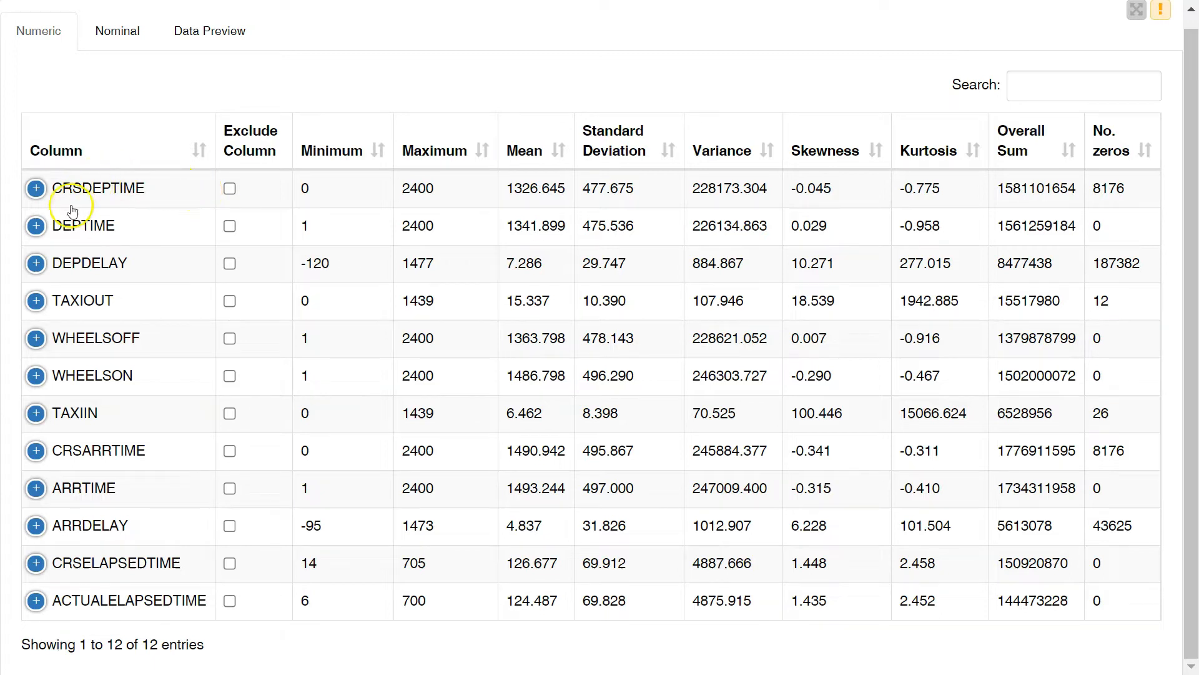
pyautogui.click(37, 189)
pyautogui.click(38, 189)
pyautogui.click(36, 227)
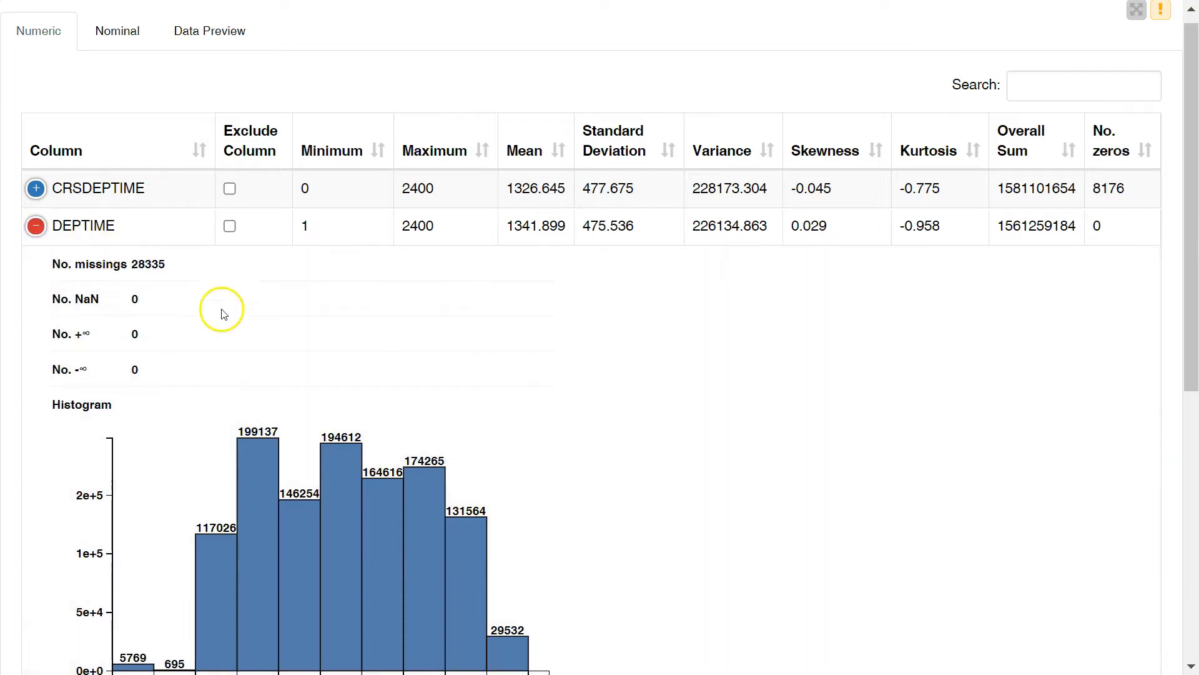
pyautogui.click(36, 226)
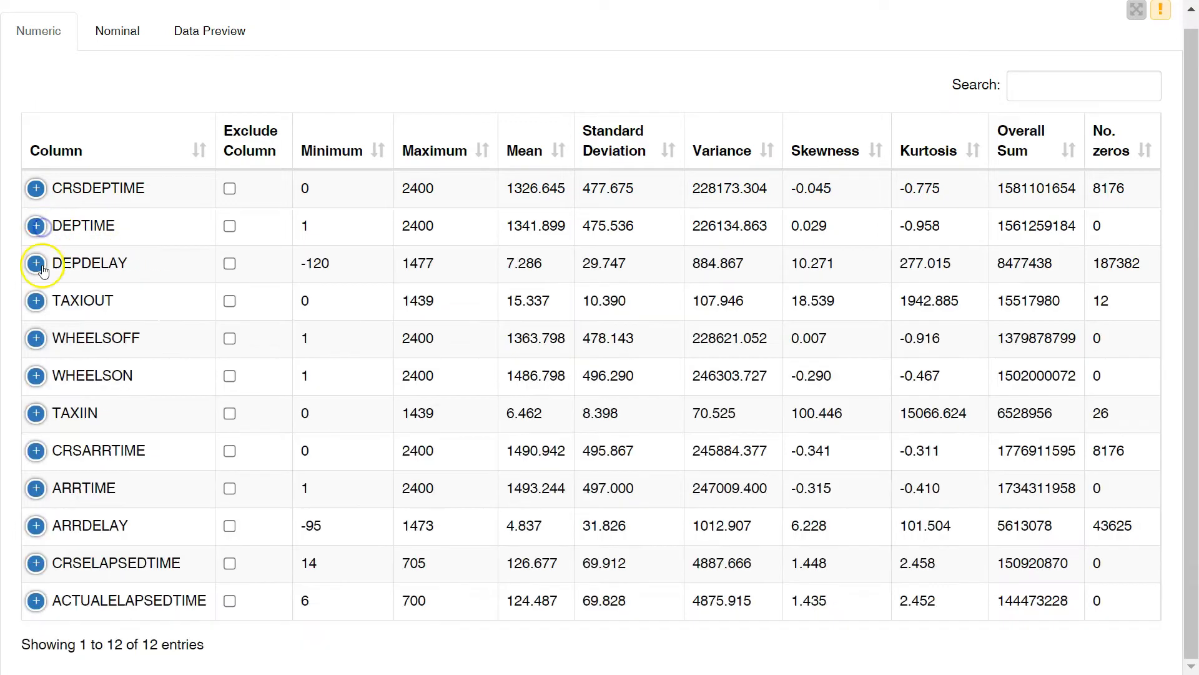
pyautogui.click(36, 263)
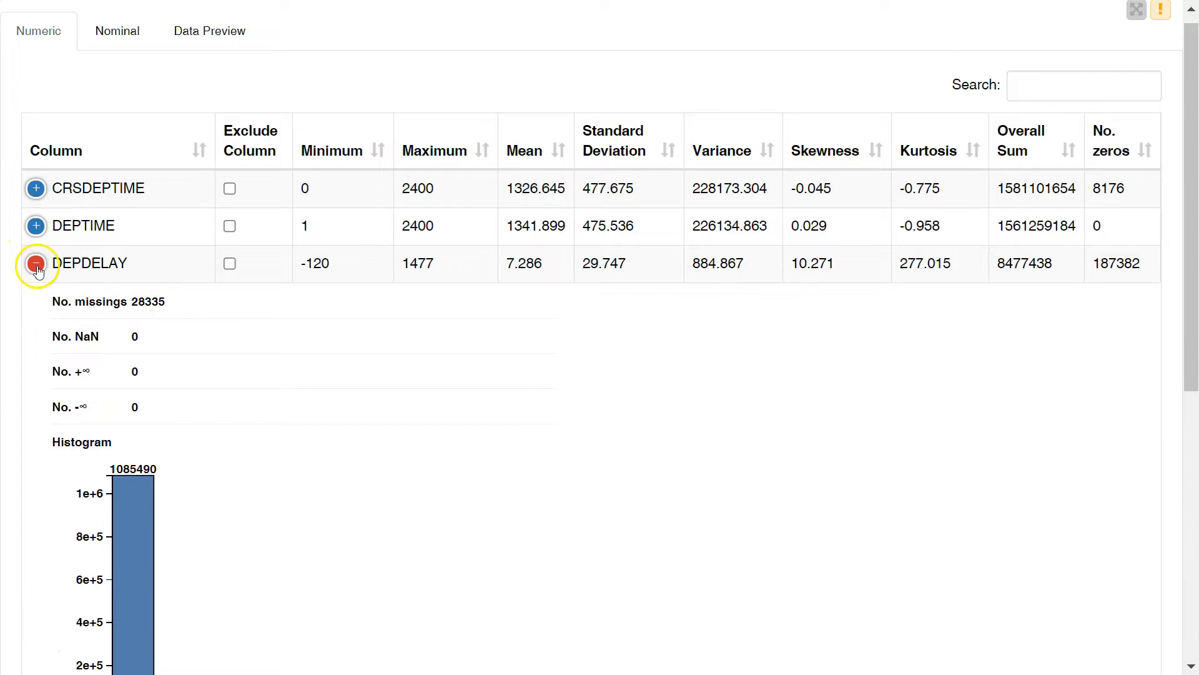
pyautogui.click(36, 263)
# - Check the missing-value counts of TAXIOUT, WHEELSOFF, WHEELSON and TAXIIN one at a time
pyautogui.click(38, 301)
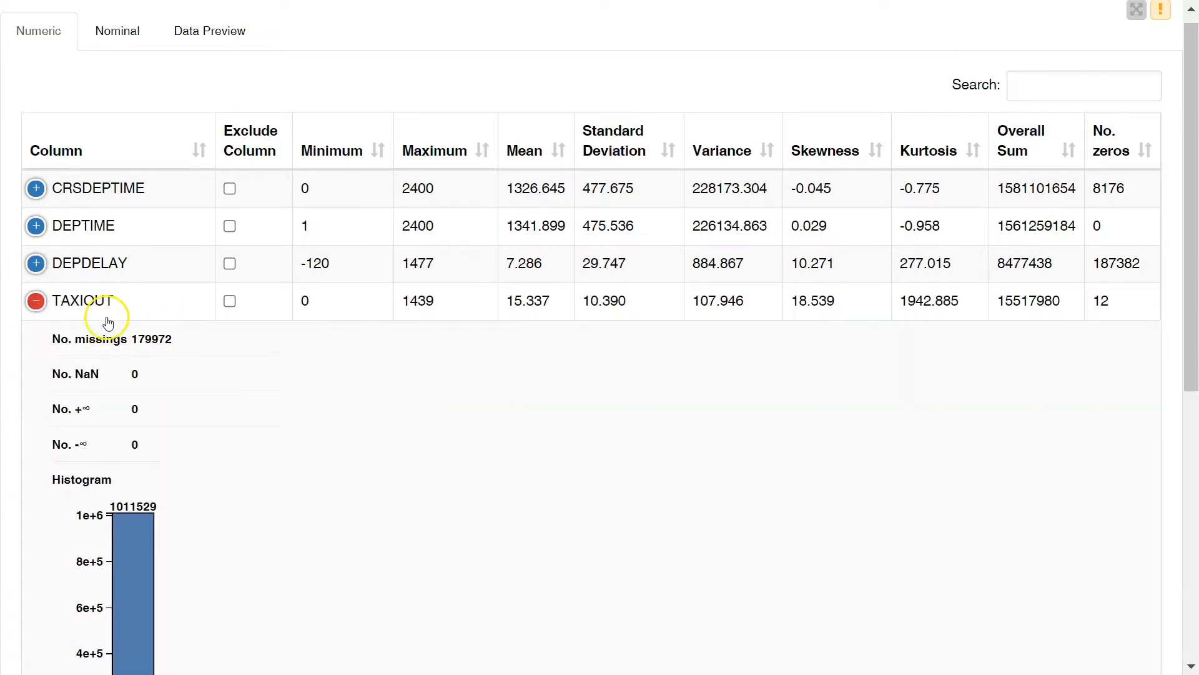
pyautogui.click(36, 301)
pyautogui.click(36, 338)
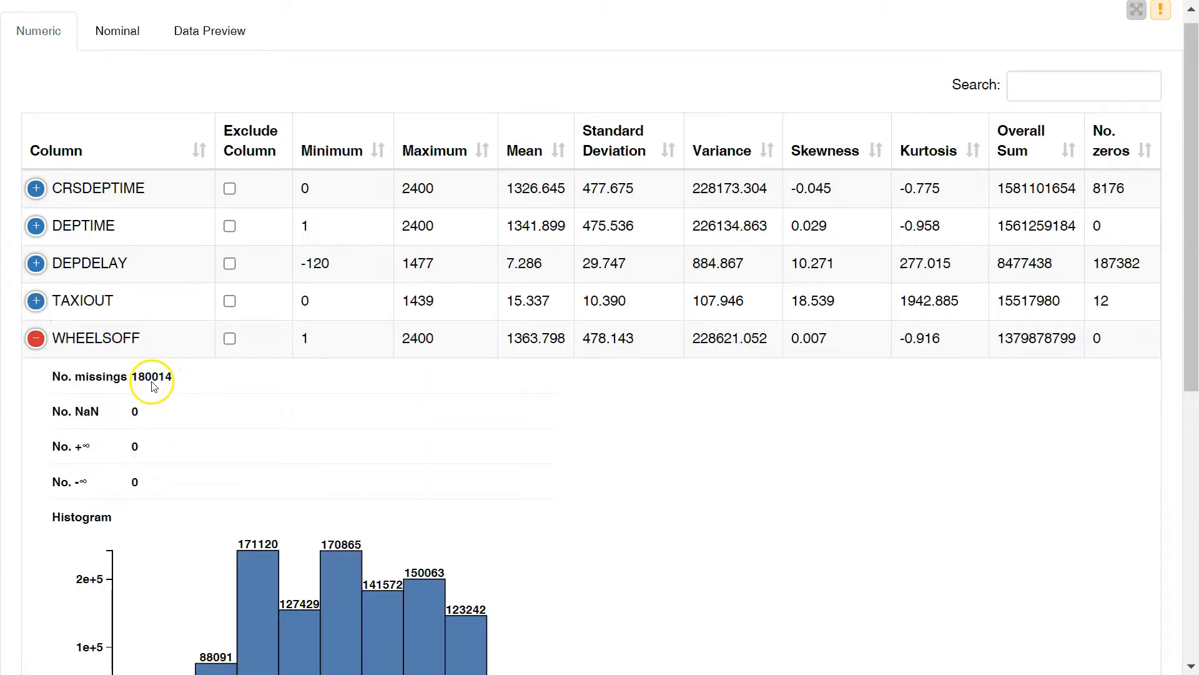
pyautogui.click(36, 338)
pyautogui.click(37, 375)
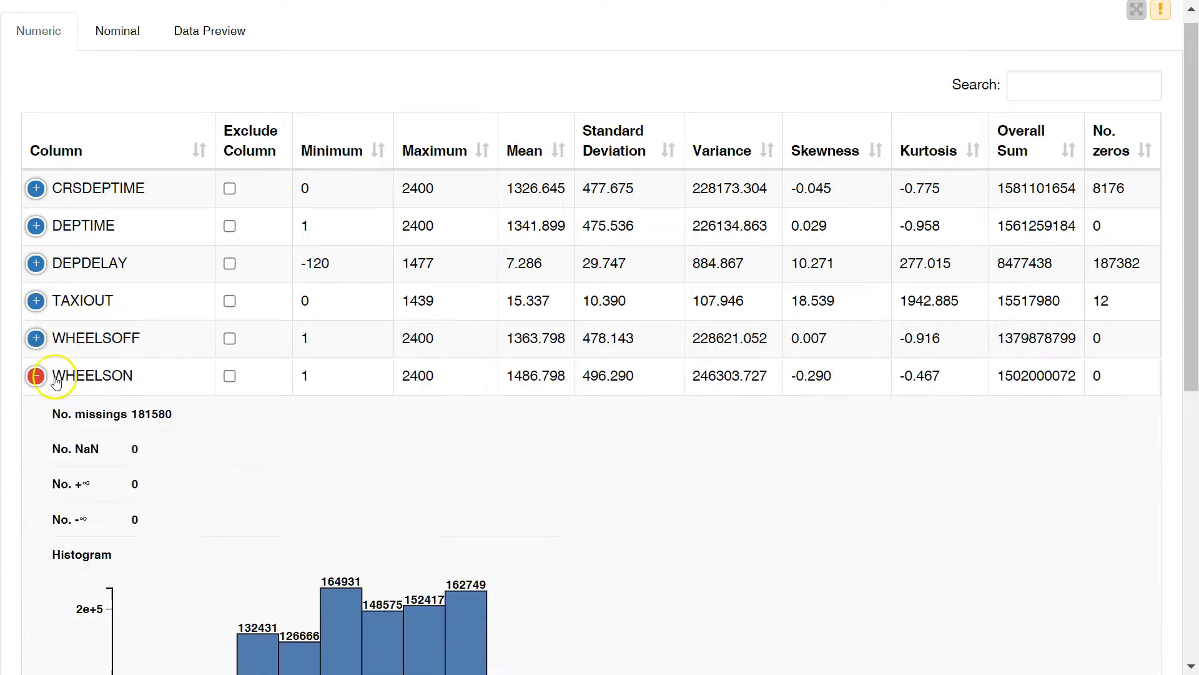
pyautogui.click(36, 376)
pyautogui.click(36, 413)
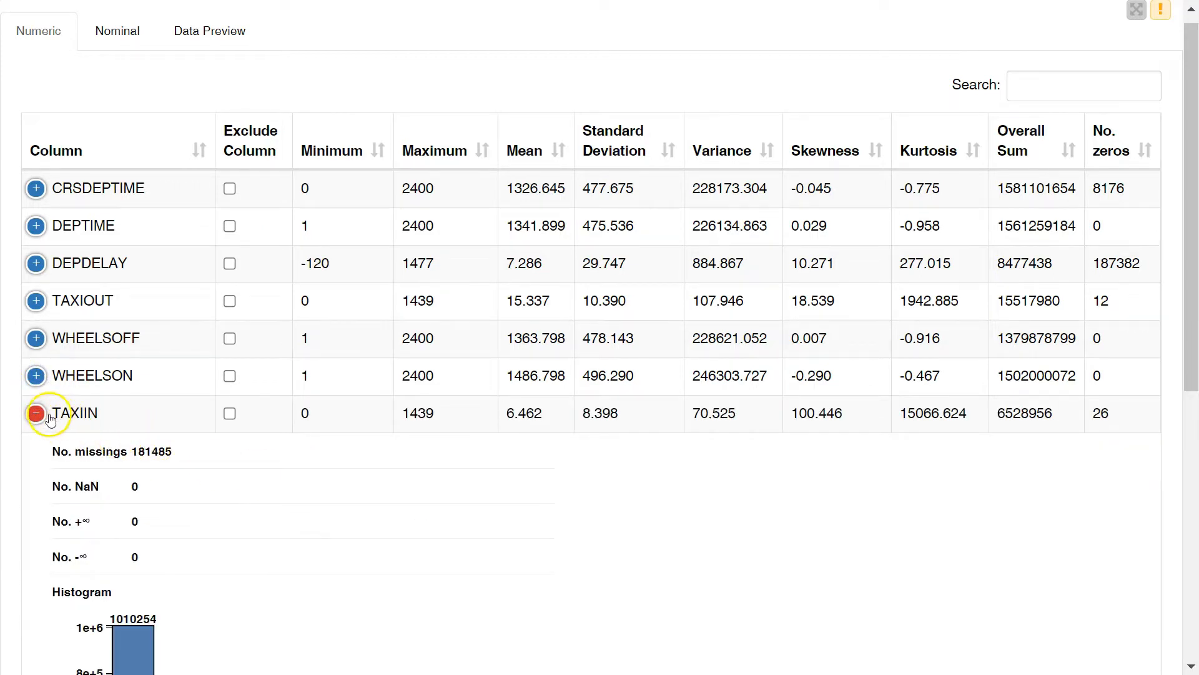
pyautogui.click(36, 414)
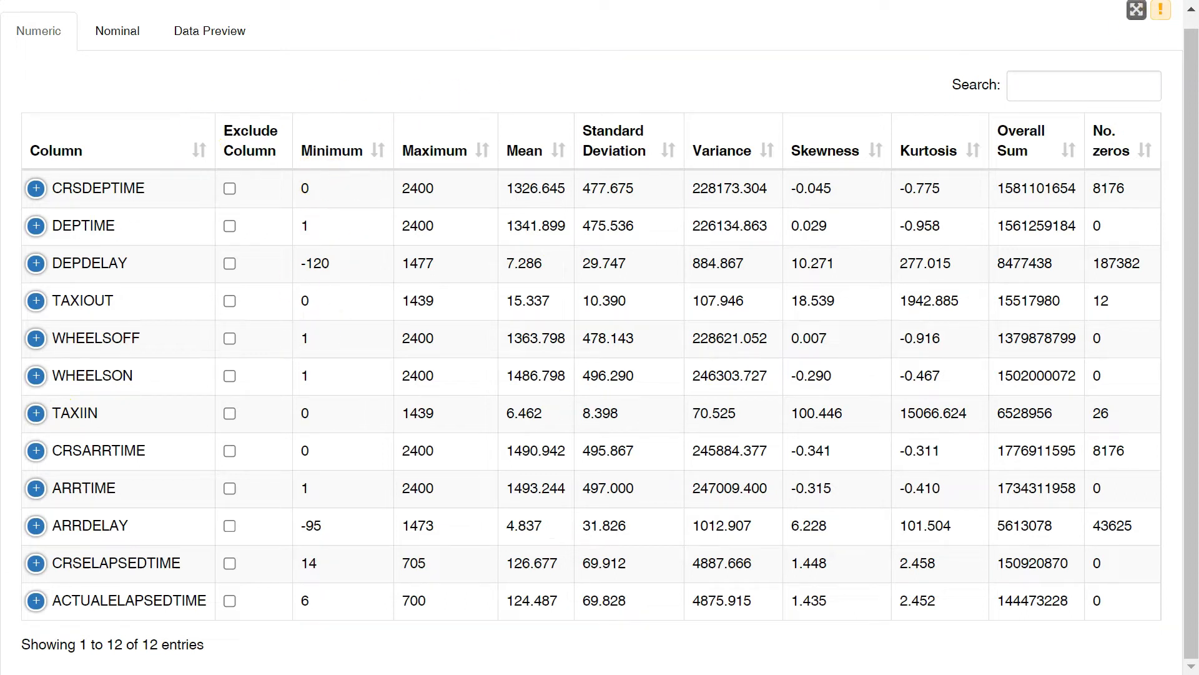
# - Compare the missing-value count of DEPDELAY with its number of zeros, then collapse its details
pyautogui.scroll(1, 718, 275)
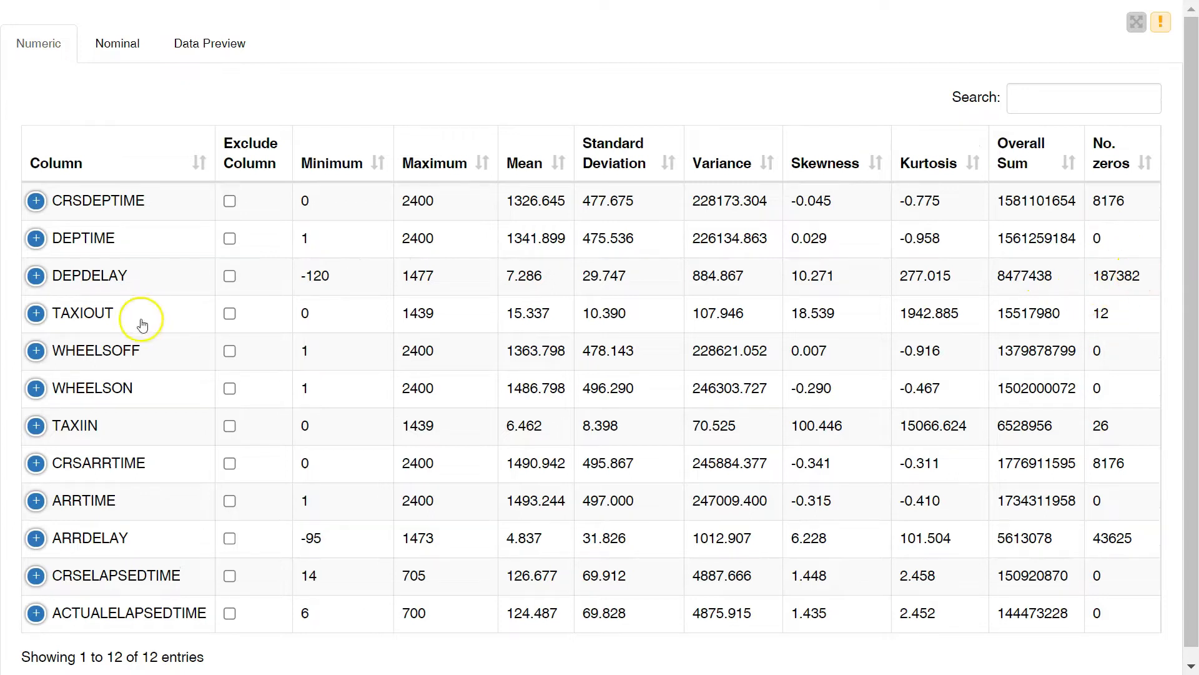
pyautogui.click(37, 277)
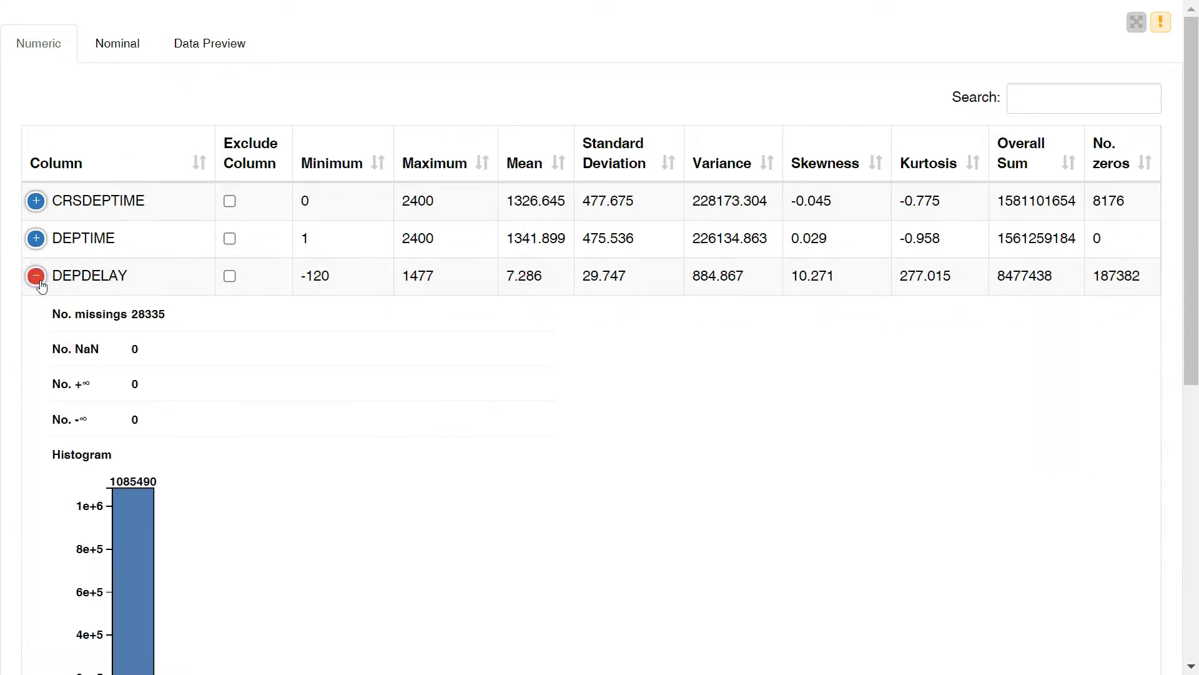
pyautogui.click(36, 277)
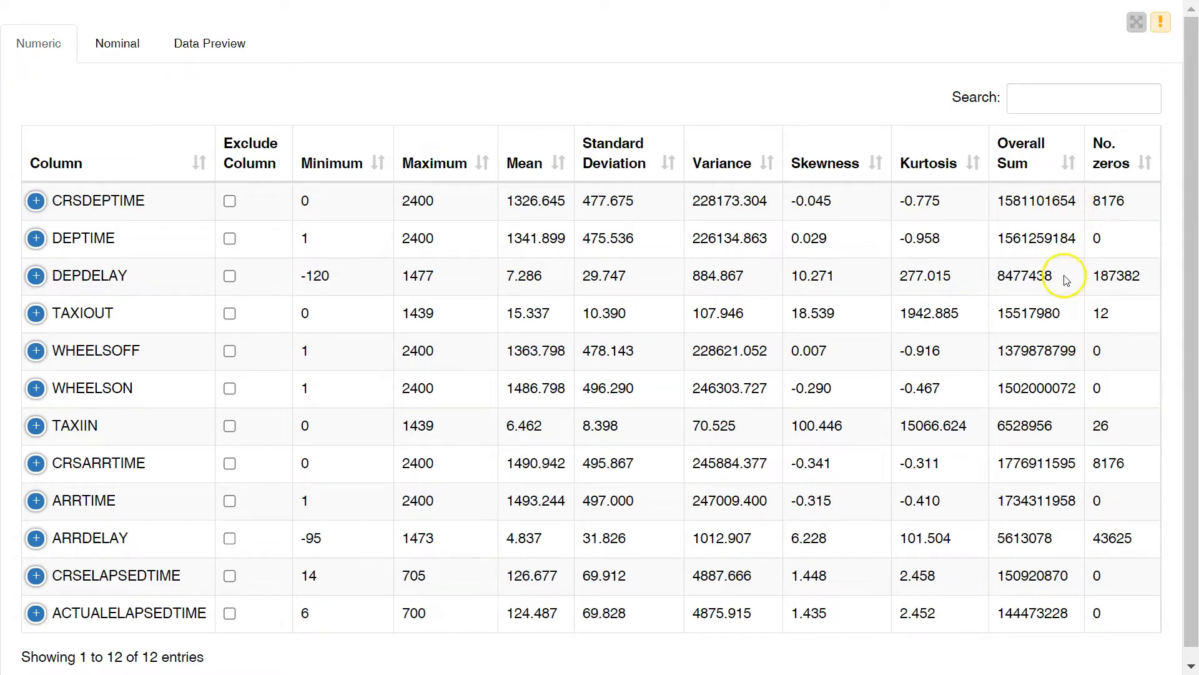
pyautogui.click(45, 284)
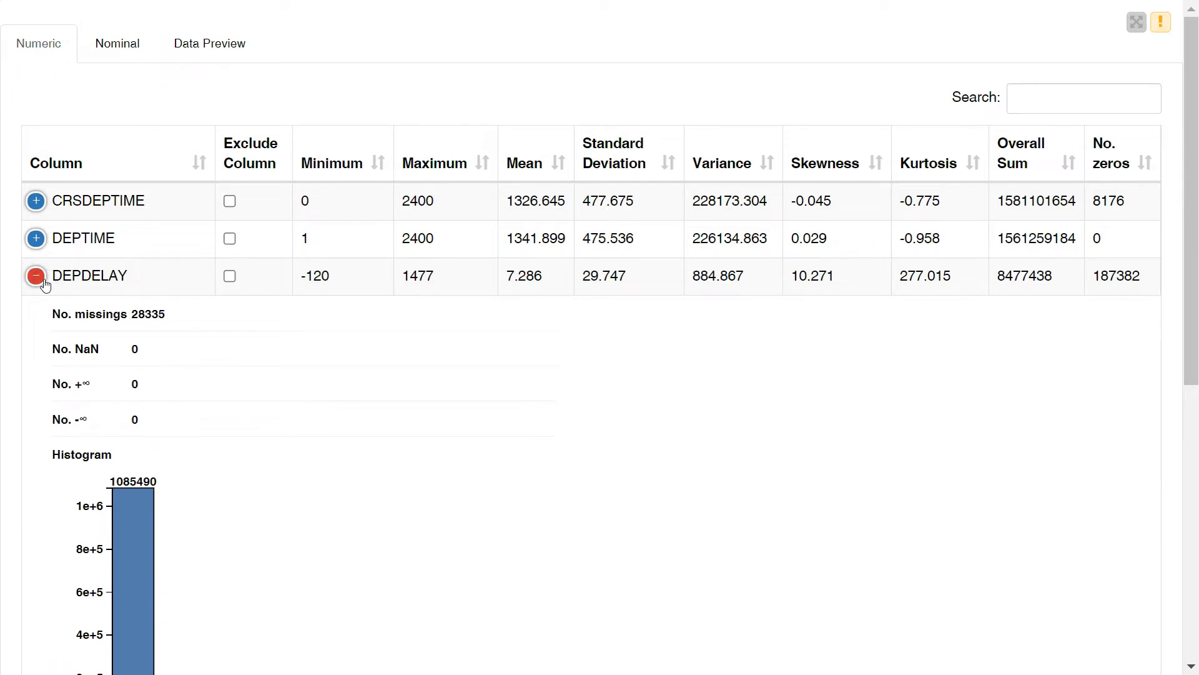
pyautogui.click(45, 284)
pyautogui.click(36, 277)
pyautogui.click(36, 277)
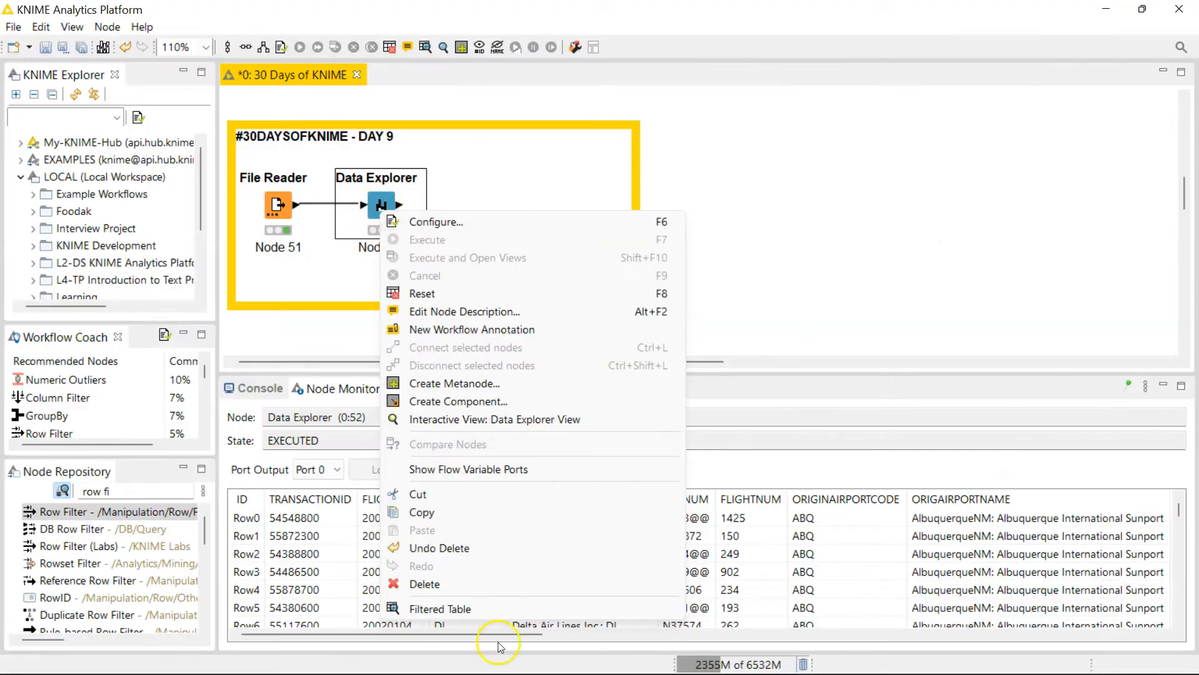
# - Open the Data Explorer's filtered table maximized, sorted ascending by CANCELLED, with the DEPDELAY column widened
pyautogui.click(493, 647)
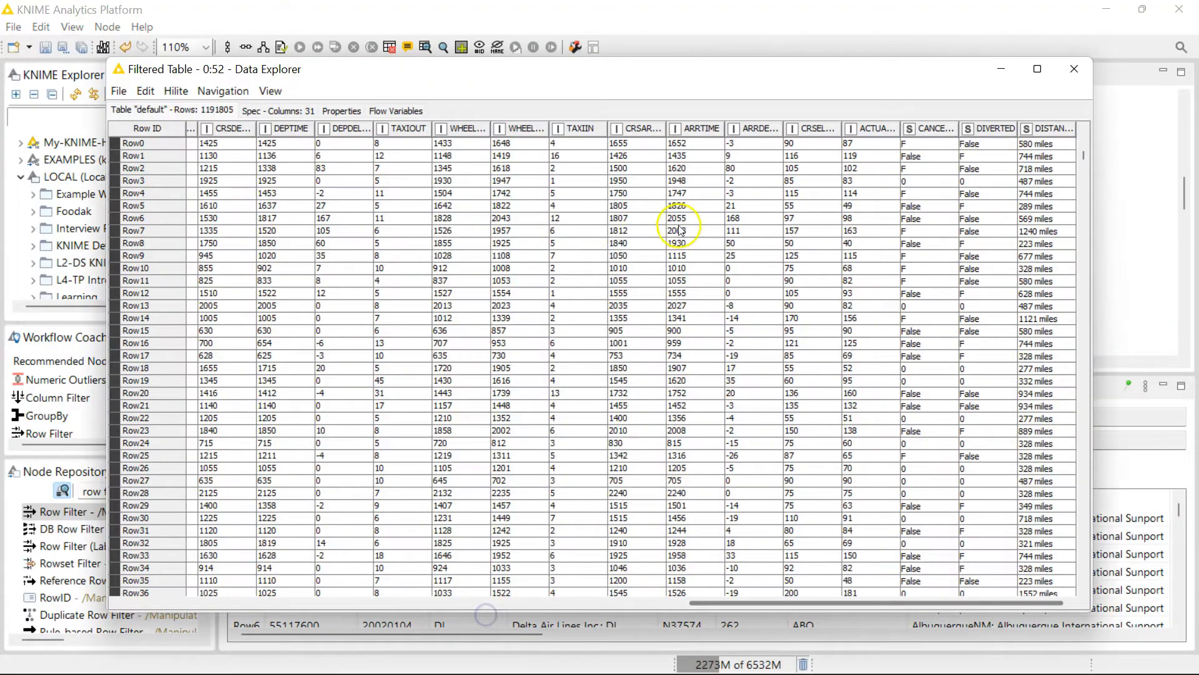
pyautogui.click(1038, 69)
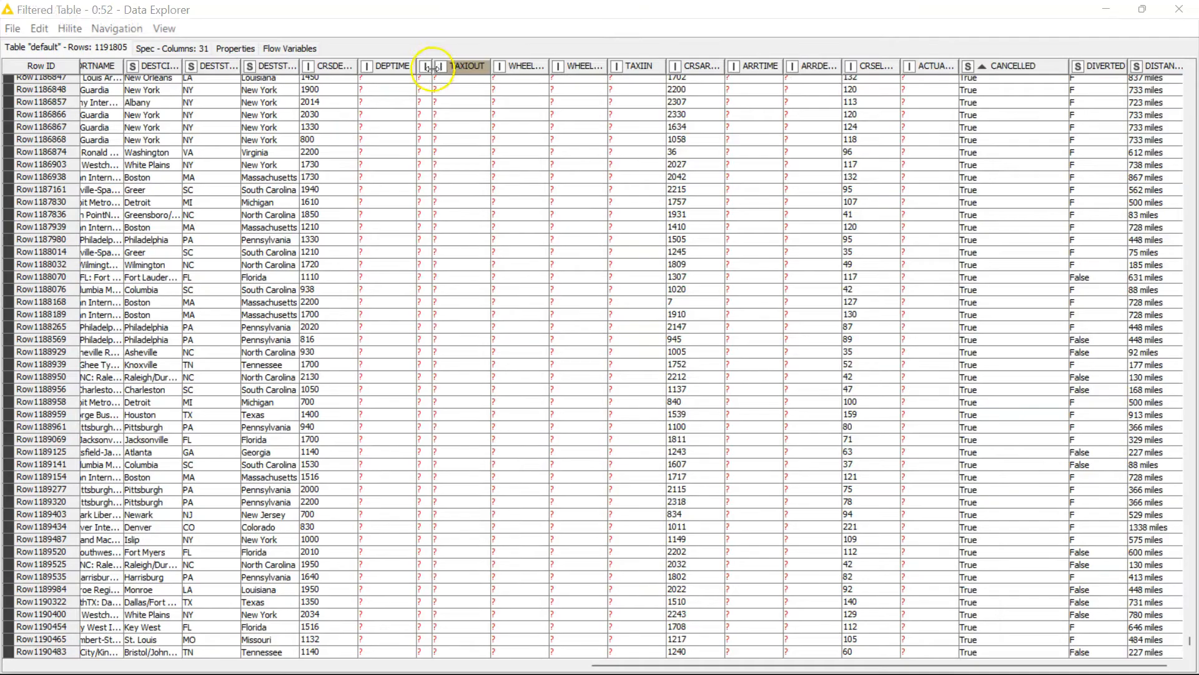
pyautogui.moveTo(429, 68); pyautogui.dragTo(486, 75)
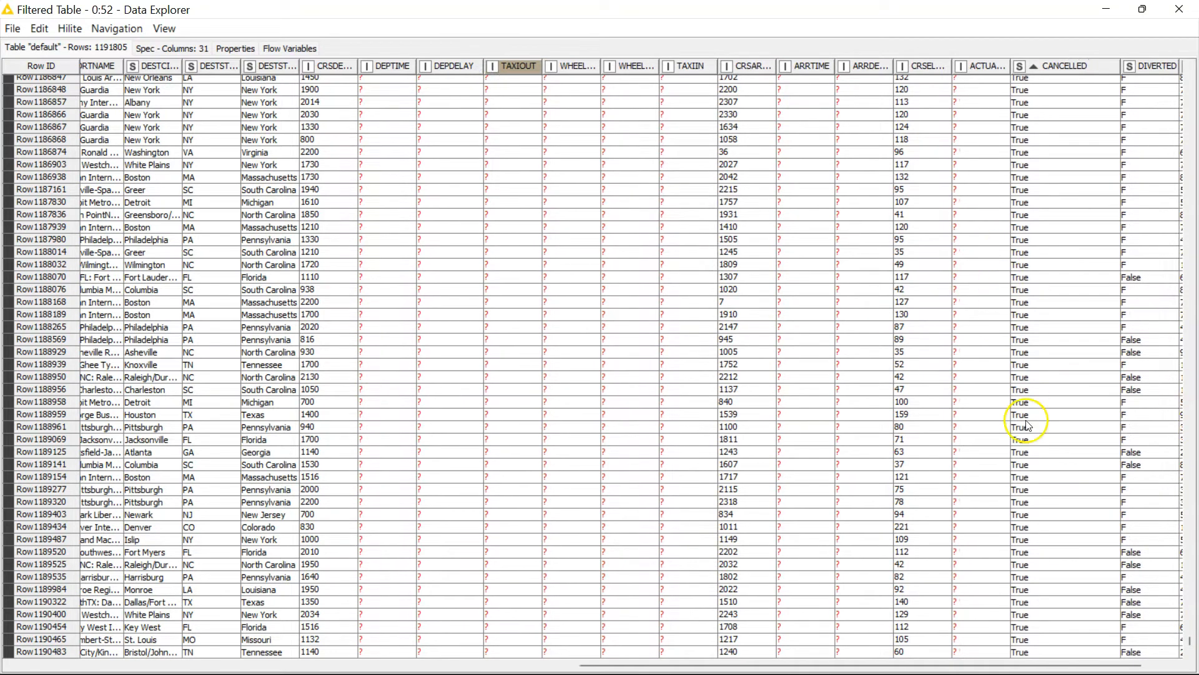
# - Examine how missing flight times relate to the CANCELLED values across the sorted rows, and close the table
pyautogui.scroll(6, 1052, 313)
pyautogui.scroll(15, 1052, 316)
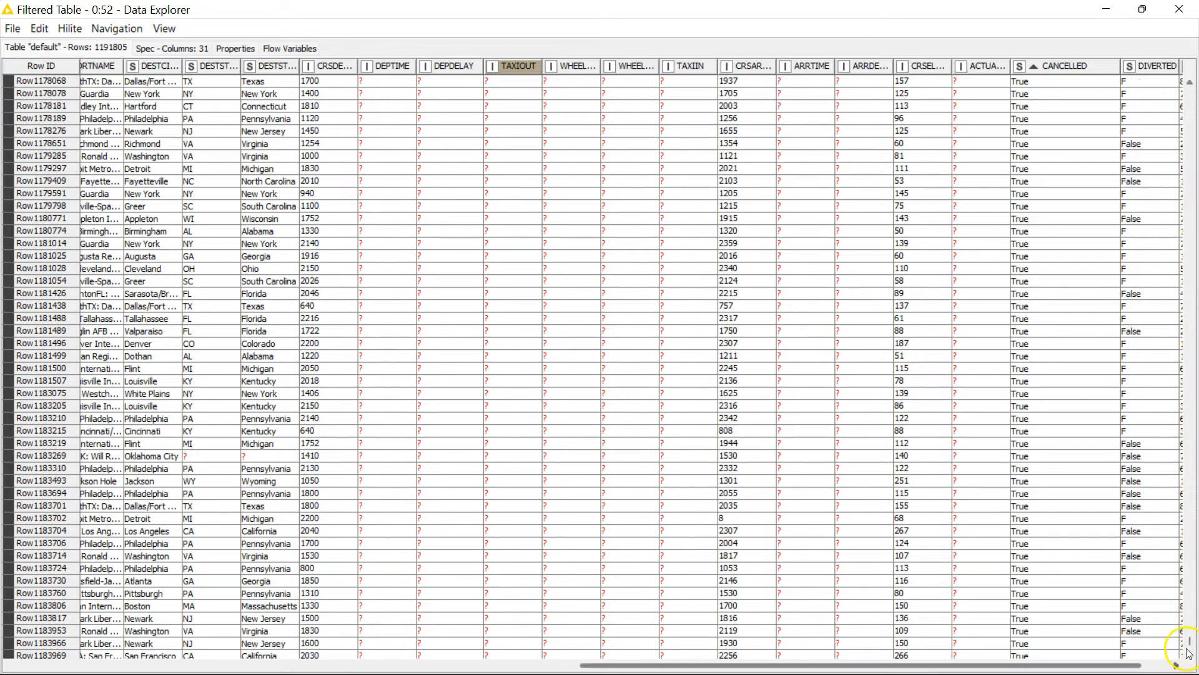
pyautogui.moveTo(1188, 640)
pyautogui.mouseDown()
pyautogui.moveTo(1183, 607)
pyautogui.moveTo(1191, 640)
pyautogui.mouseUp()
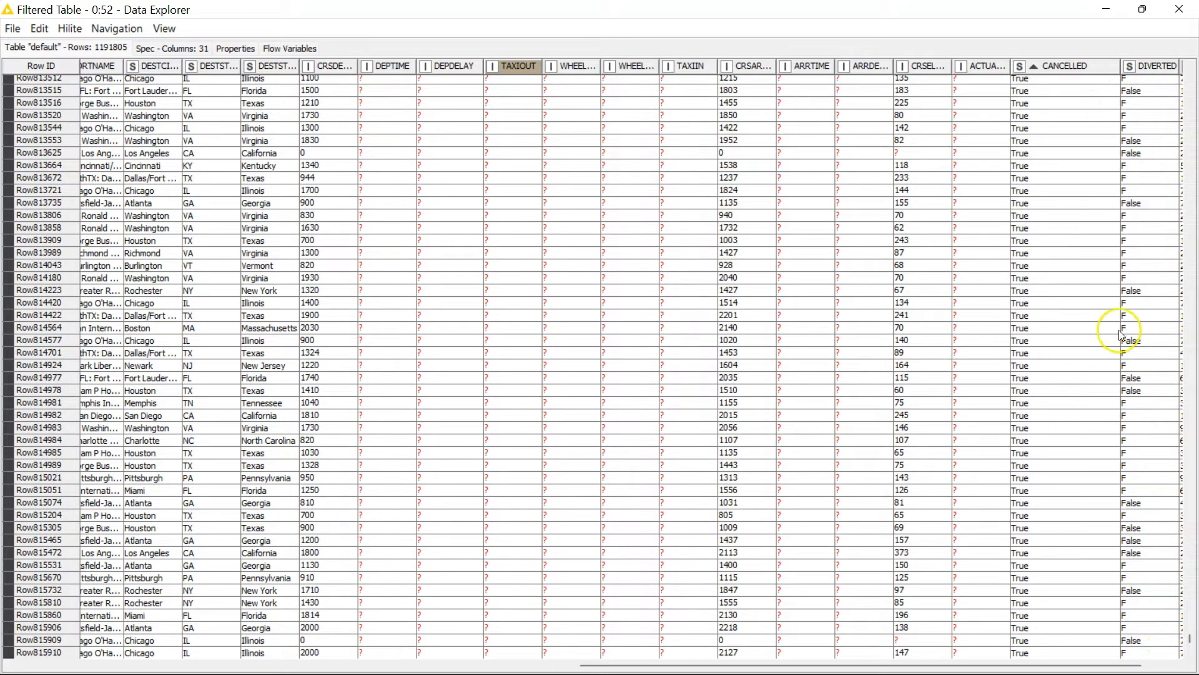
pyautogui.moveTo(1191, 638); pyautogui.dragTo(1153, 612)
pyautogui.moveTo(736, 666); pyautogui.dragTo(90, 642)
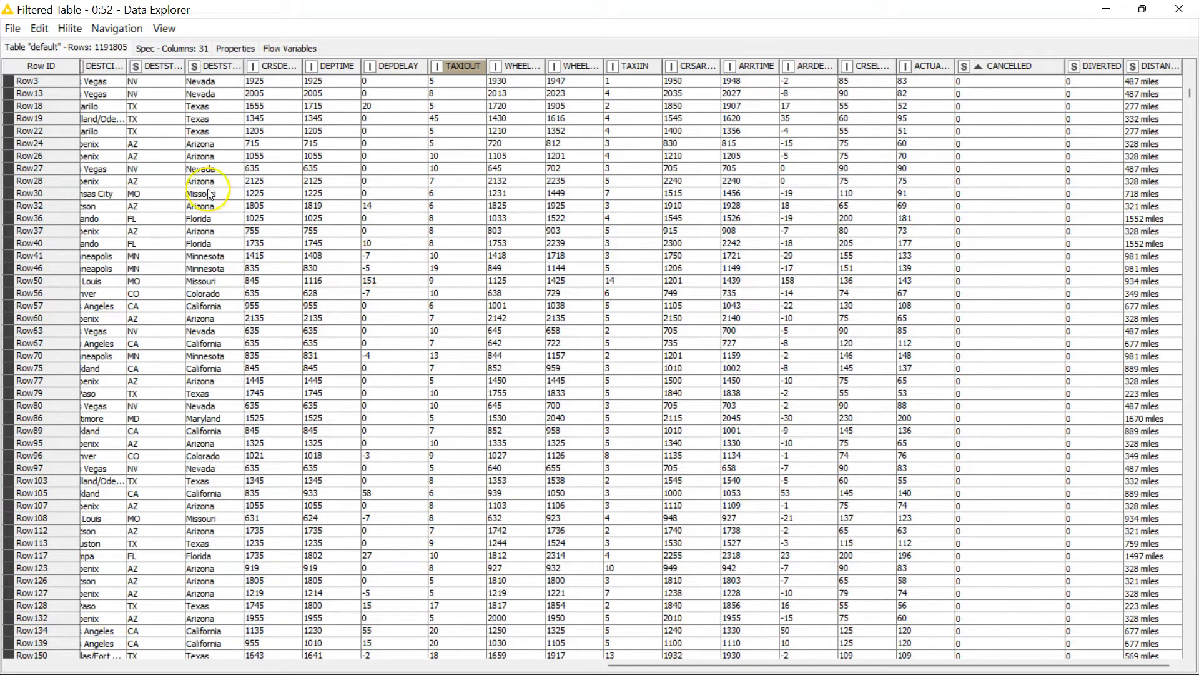
pyautogui.click(1179, 9)
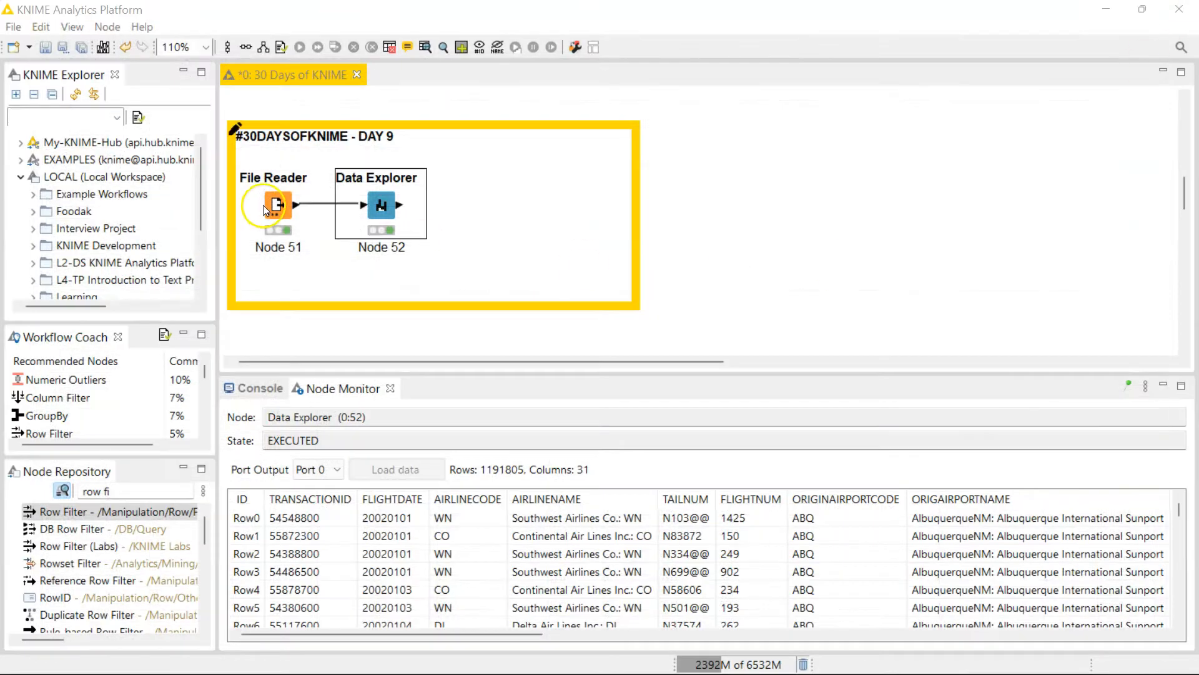
# - Add Missing Value Column Filter and Missing Value nodes and connect them in sequence after the Data Explorer
pyautogui.click(117, 491)
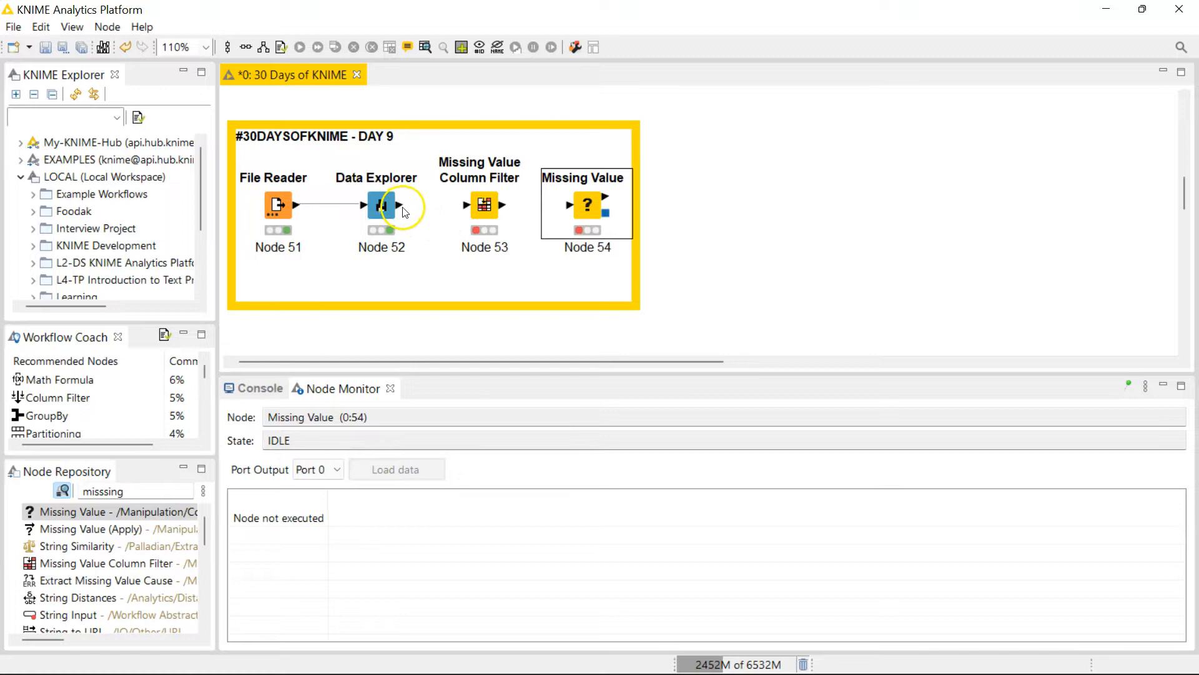
pyautogui.moveTo(401, 208); pyautogui.dragTo(570, 205)
pyautogui.click(504, 248)
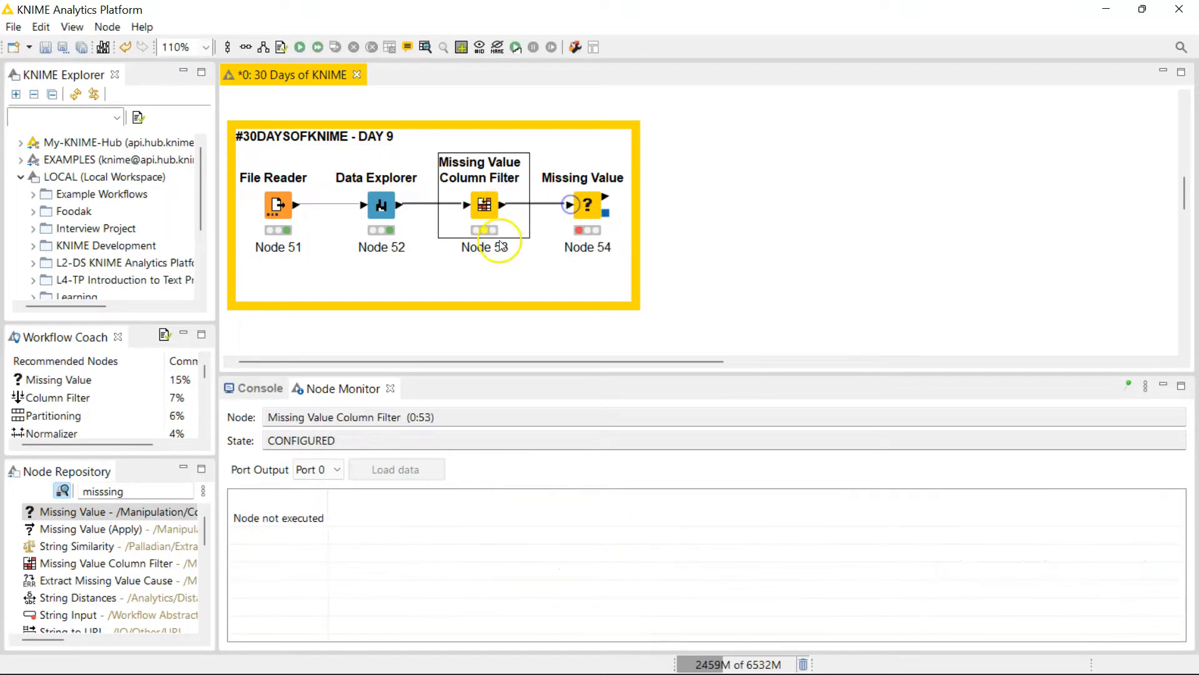
# - Open the Missing Value Column Filter's configuration and set the missing value threshold to 10.0%
pyautogui.doubleClick(486, 211)
pyautogui.click(656, 444)
pyautogui.doubleClick(649, 446)
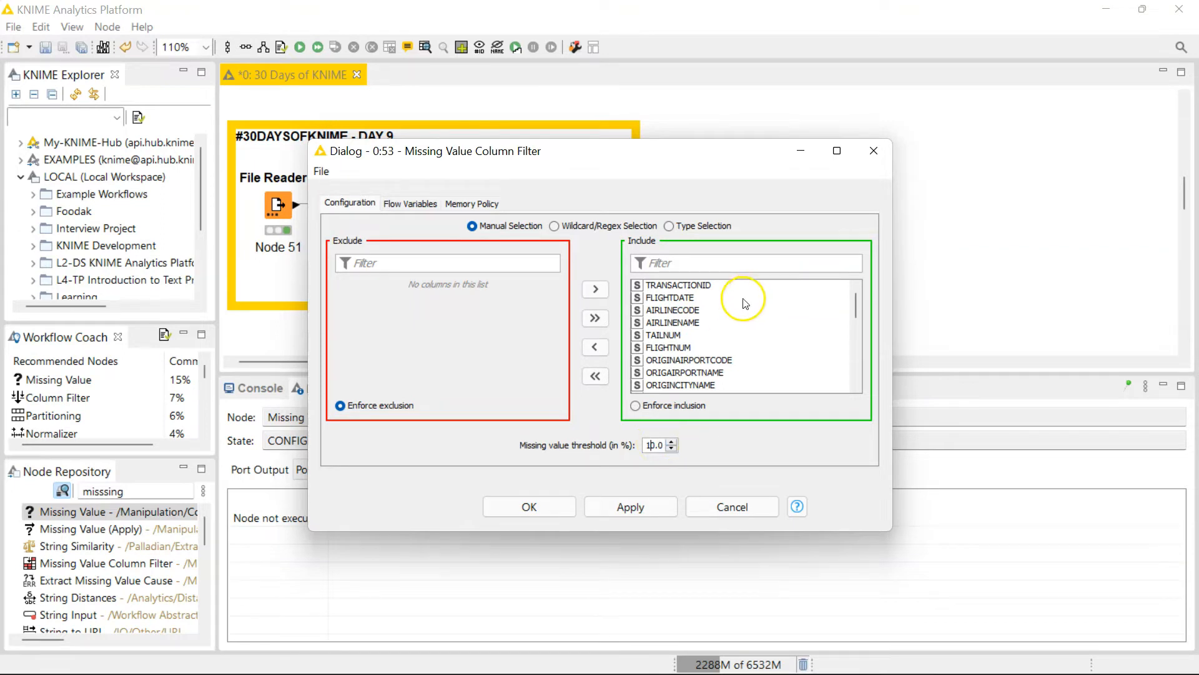
# - Move the columns from CRSDEPTIME through ACTUALELAPSEDTIME to the Exclude list and confirm the filter configuration
pyautogui.scroll(-8, 719, 353)
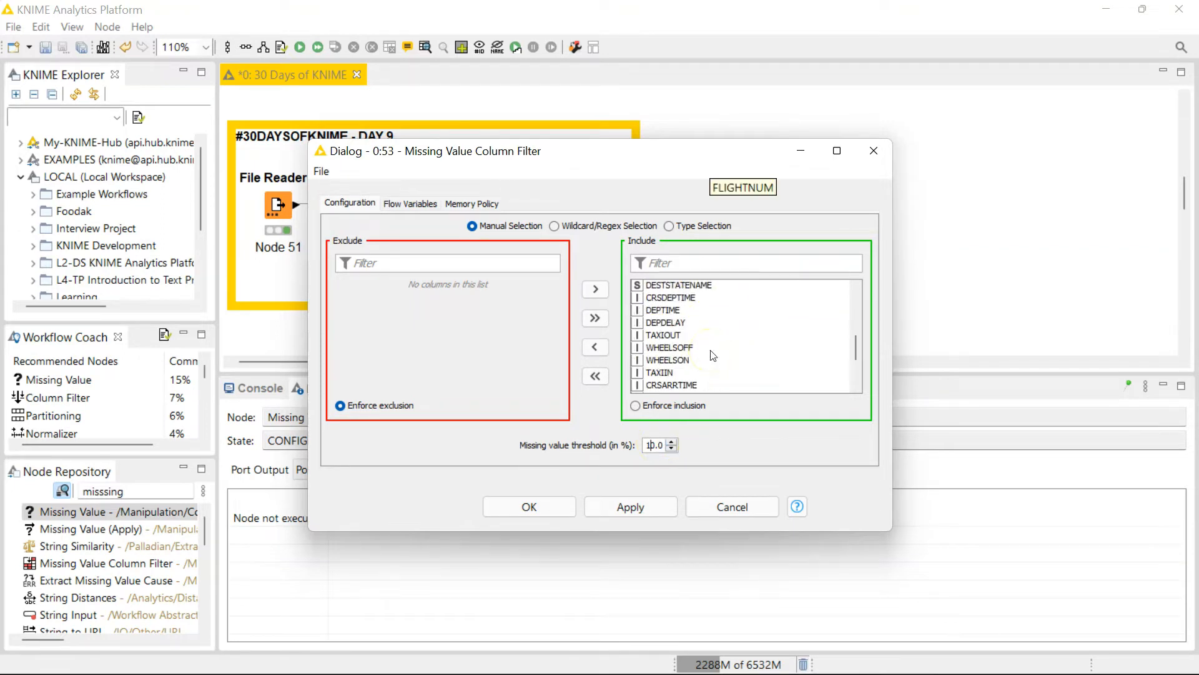
pyautogui.scroll(-3, 686, 337)
pyautogui.scroll(3, 684, 350)
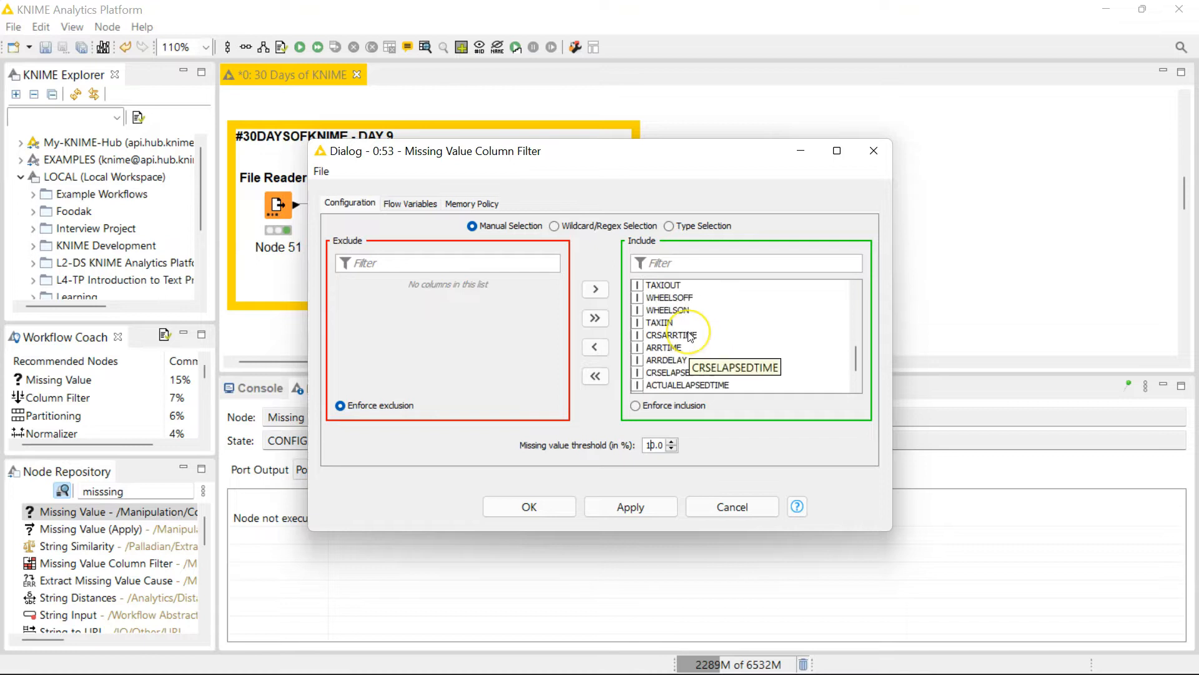
pyautogui.click(678, 325)
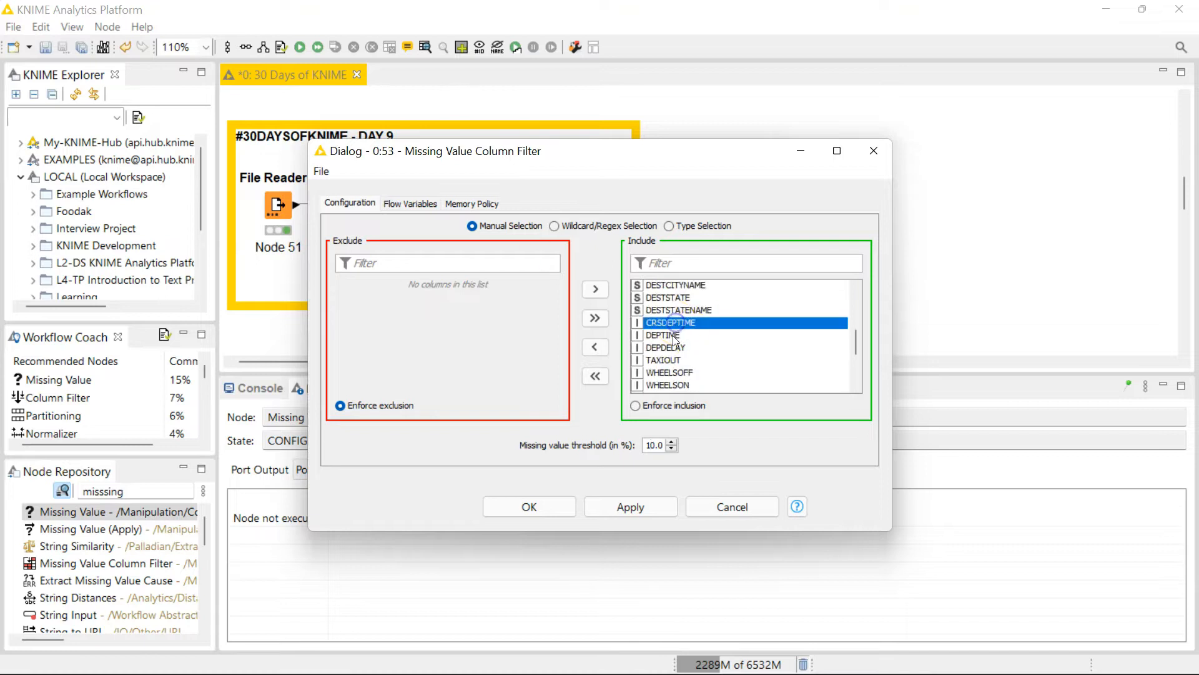
pyautogui.keyDown('shift'); pyautogui.click(671, 336); pyautogui.keyUp('shift')
pyautogui.keyDown('shift'); pyautogui.click(673, 348); pyautogui.keyUp('shift')
pyautogui.keyDown('shift'); pyautogui.click(673, 361); pyautogui.keyUp('shift')
pyautogui.keyDown('shift'); pyautogui.click(679, 375); pyautogui.keyUp('shift')
pyautogui.keyDown('shift'); pyautogui.click(674, 385); pyautogui.keyUp('shift')
pyautogui.scroll(-2, 669, 368)
pyautogui.keyDown('shift'); pyautogui.click(661, 322); pyautogui.keyUp('shift')
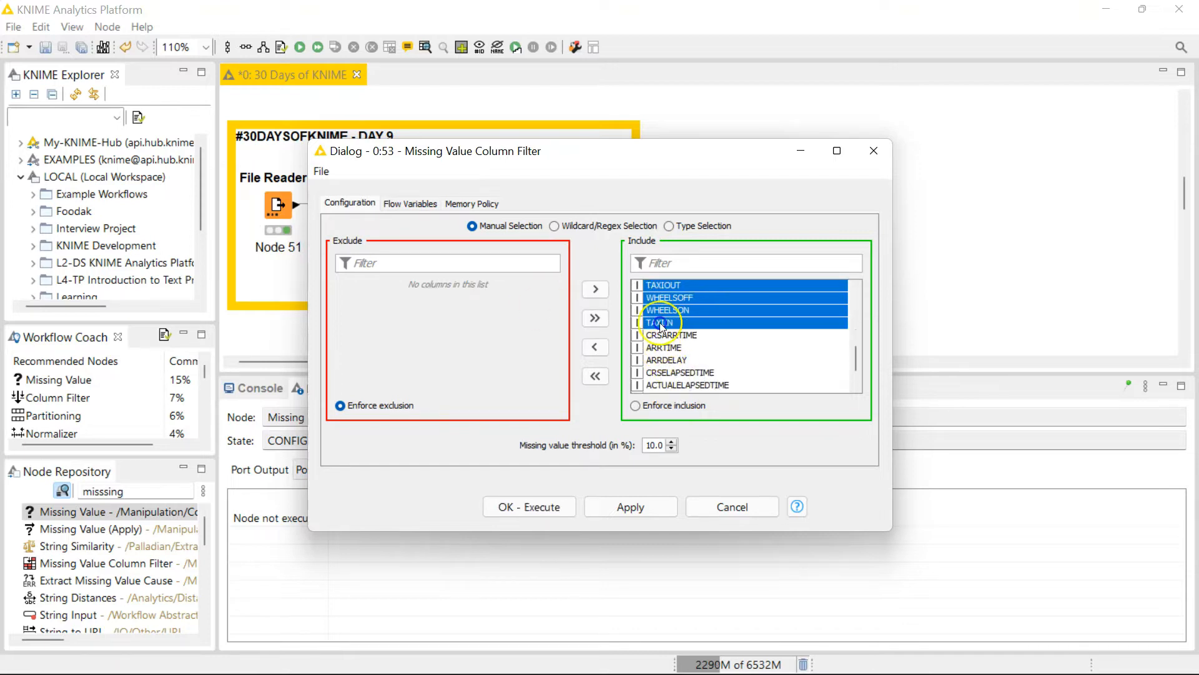
pyautogui.keyDown('shift'); pyautogui.click(661, 335); pyautogui.keyUp('shift')
pyautogui.keyDown('shift'); pyautogui.click(661, 348); pyautogui.keyUp('shift')
pyautogui.keyDown('shift'); pyautogui.click(661, 359); pyautogui.keyUp('shift')
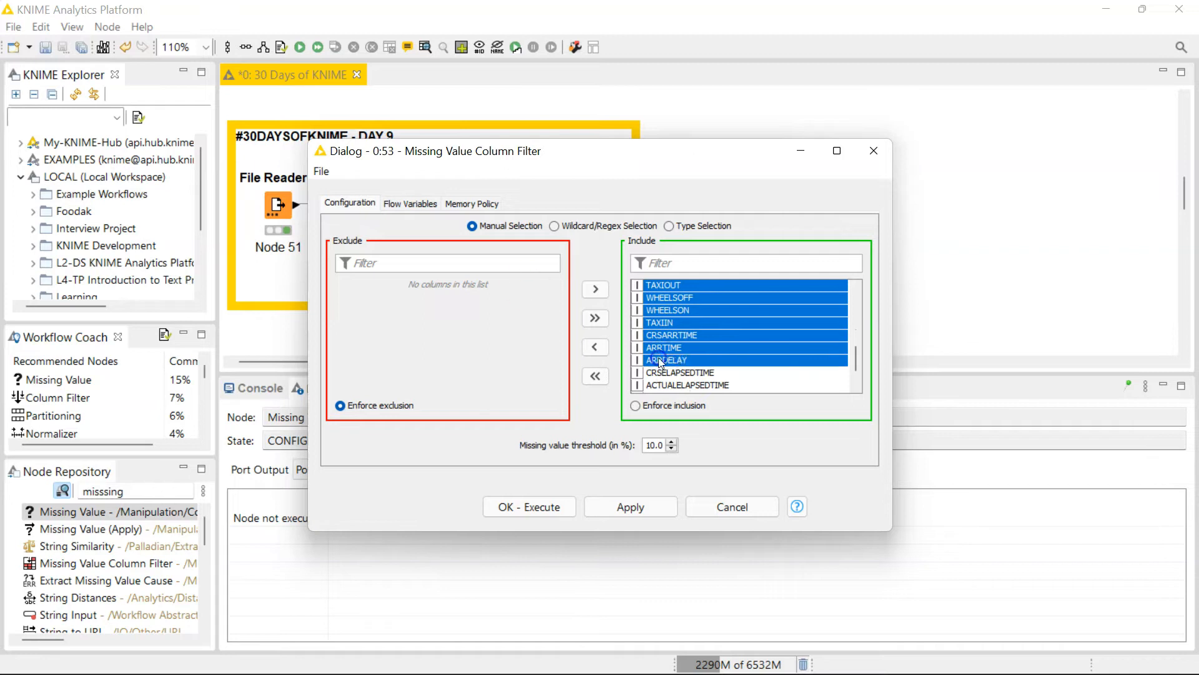
pyautogui.keyDown('shift'); pyautogui.click(665, 371); pyautogui.keyUp('shift')
pyautogui.scroll(-1, 668, 365)
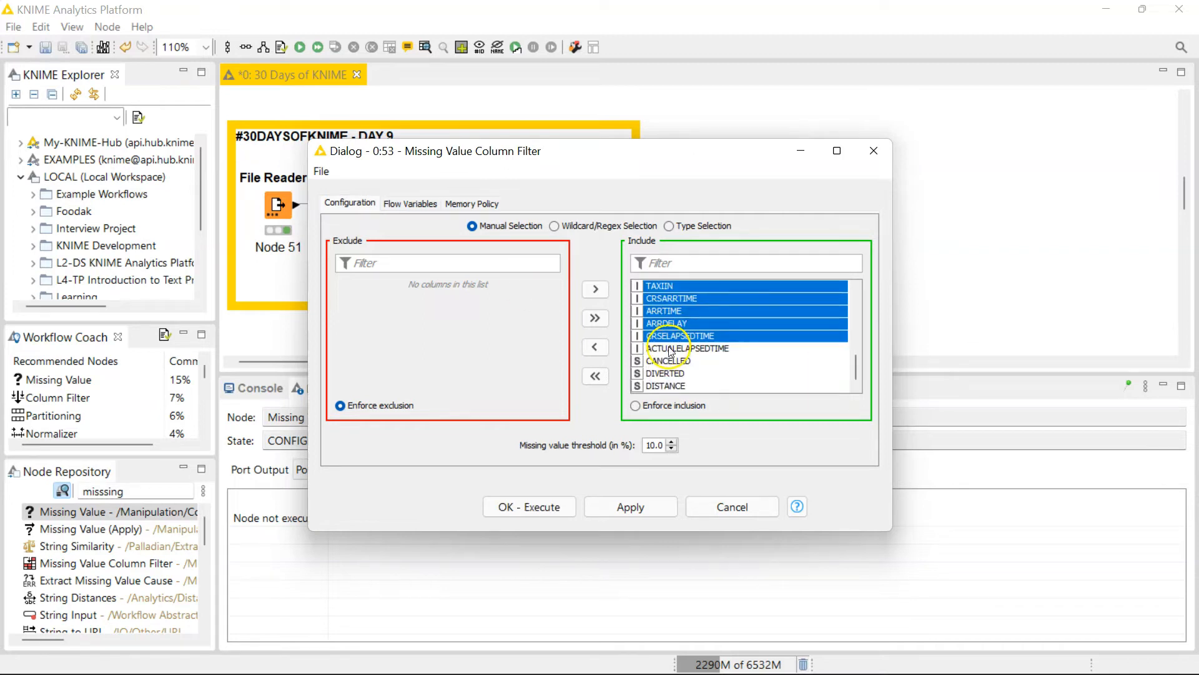
pyautogui.keyDown('shift'); pyautogui.click(667, 349); pyautogui.keyUp('shift')
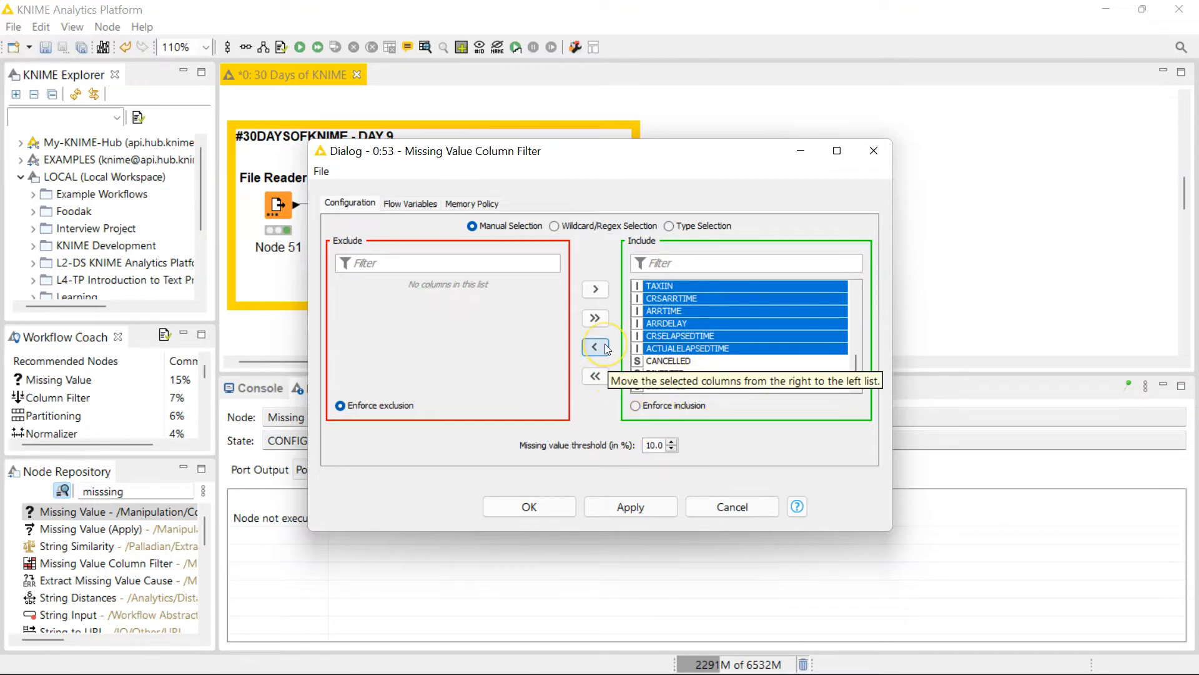
pyautogui.press('Return')
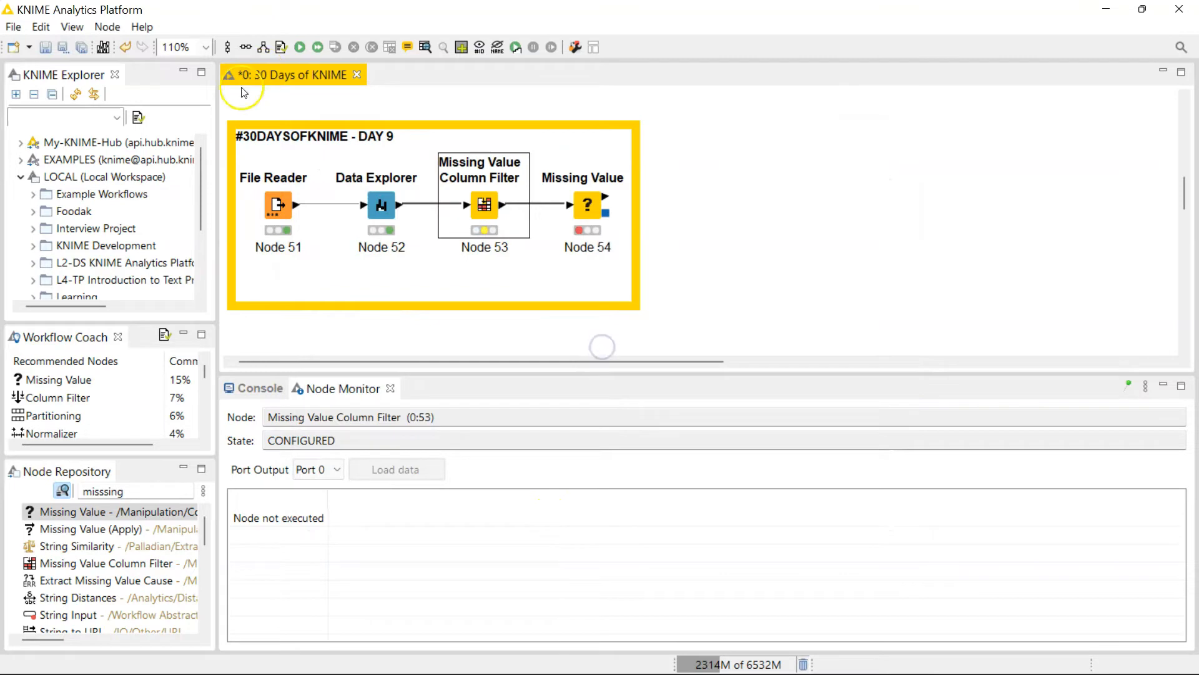
# - Execute the Missing Value Column Filter and inspect the flight time columns in its output
pyautogui.click(300, 47)
pyautogui.moveTo(352, 634); pyautogui.dragTo(466, 622)
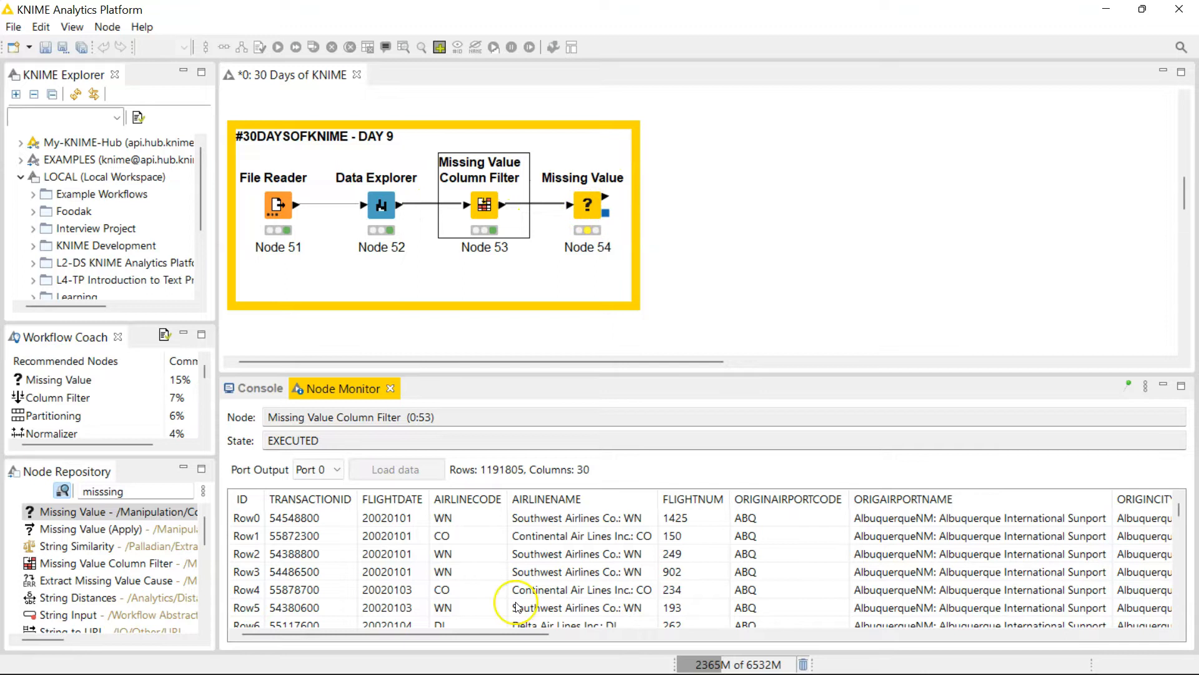
pyautogui.moveTo(496, 635); pyautogui.dragTo(1018, 648)
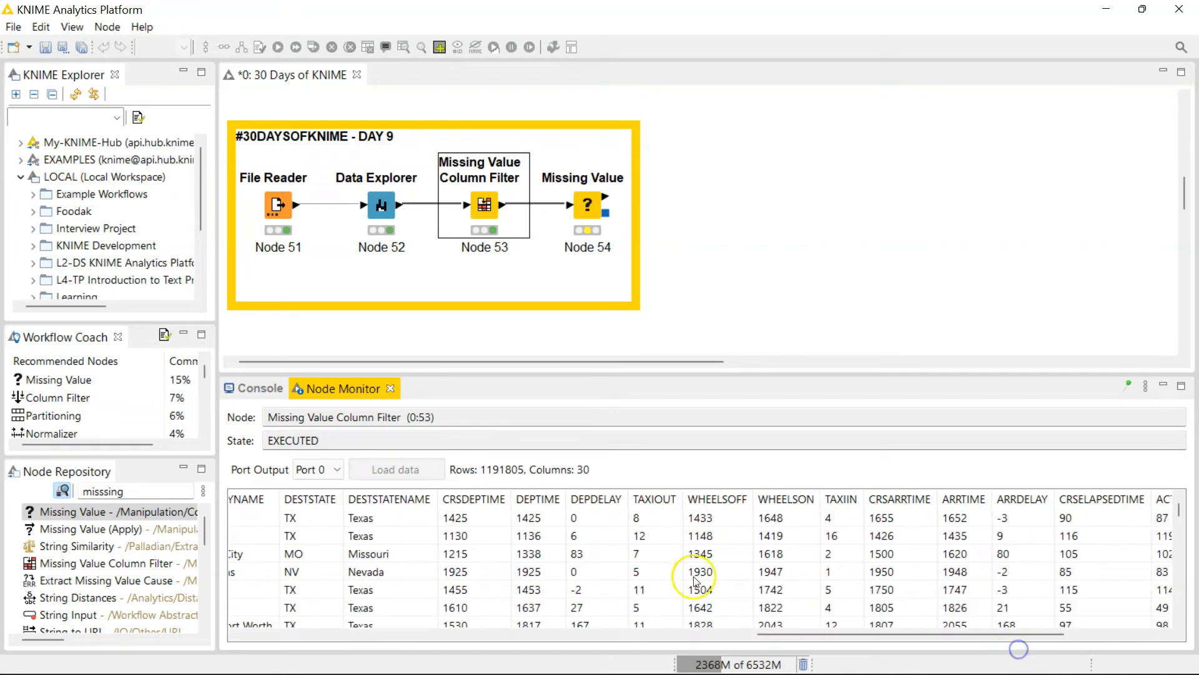
# - Open the Missing Value node's configuration and try Fix Value as the default handling for String columns
pyautogui.doubleClick(587, 206)
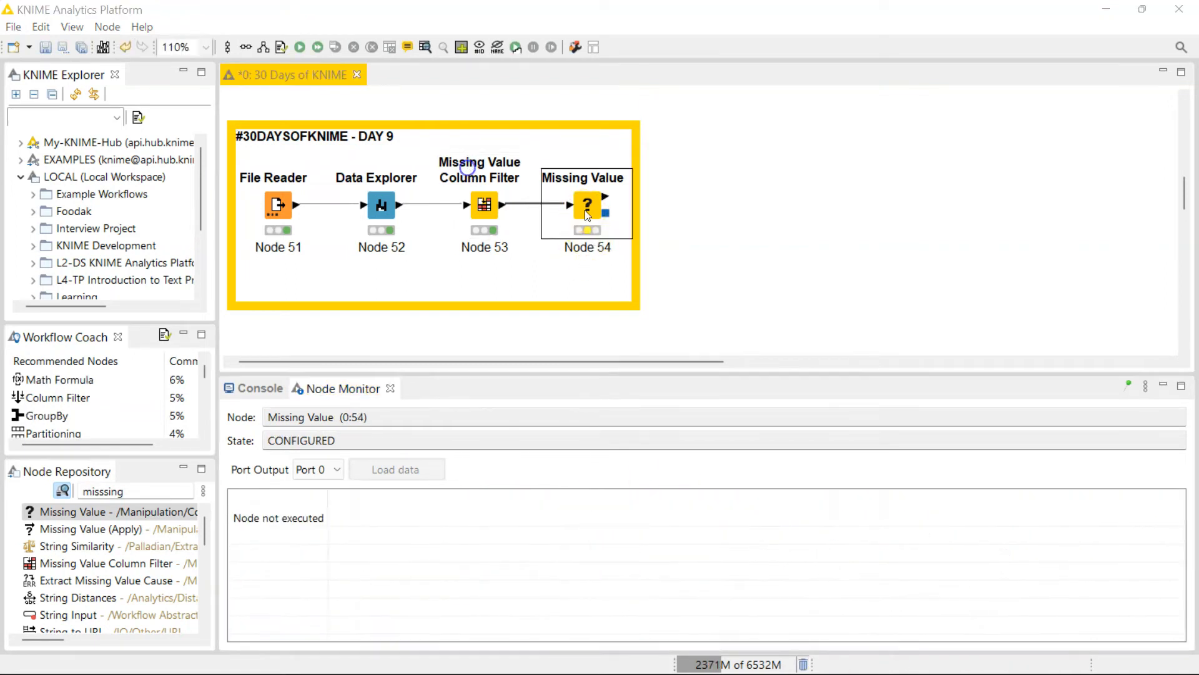
pyautogui.click(635, 322)
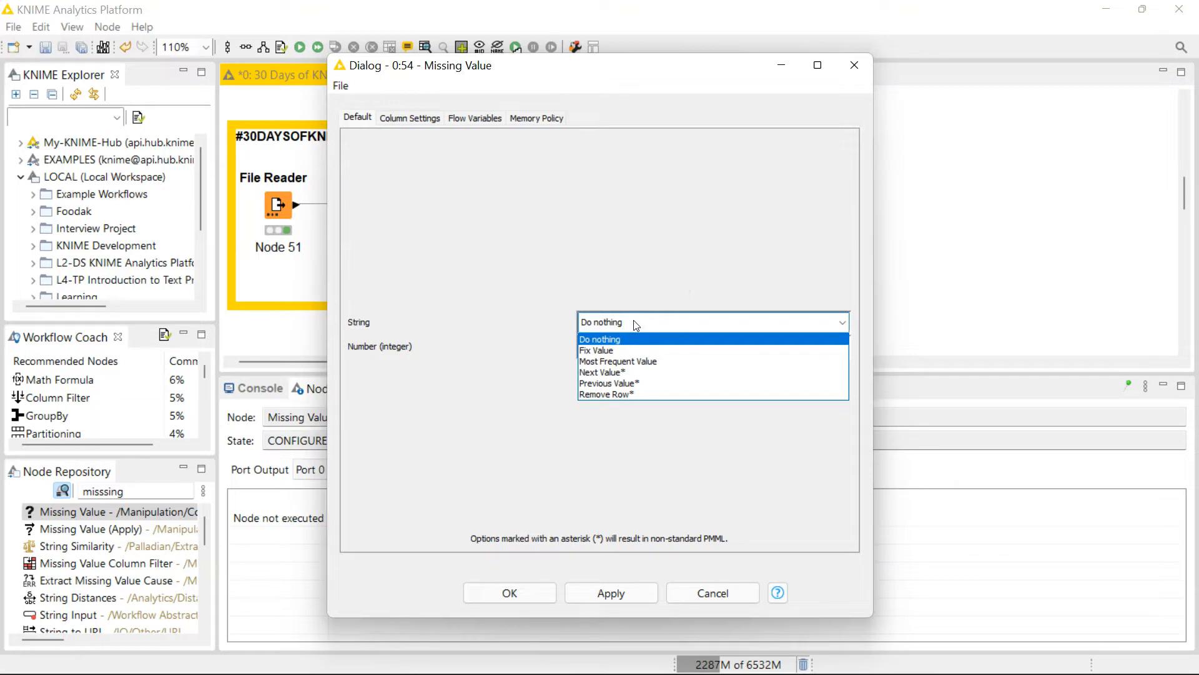
pyautogui.click(597, 350)
pyautogui.click(716, 333)
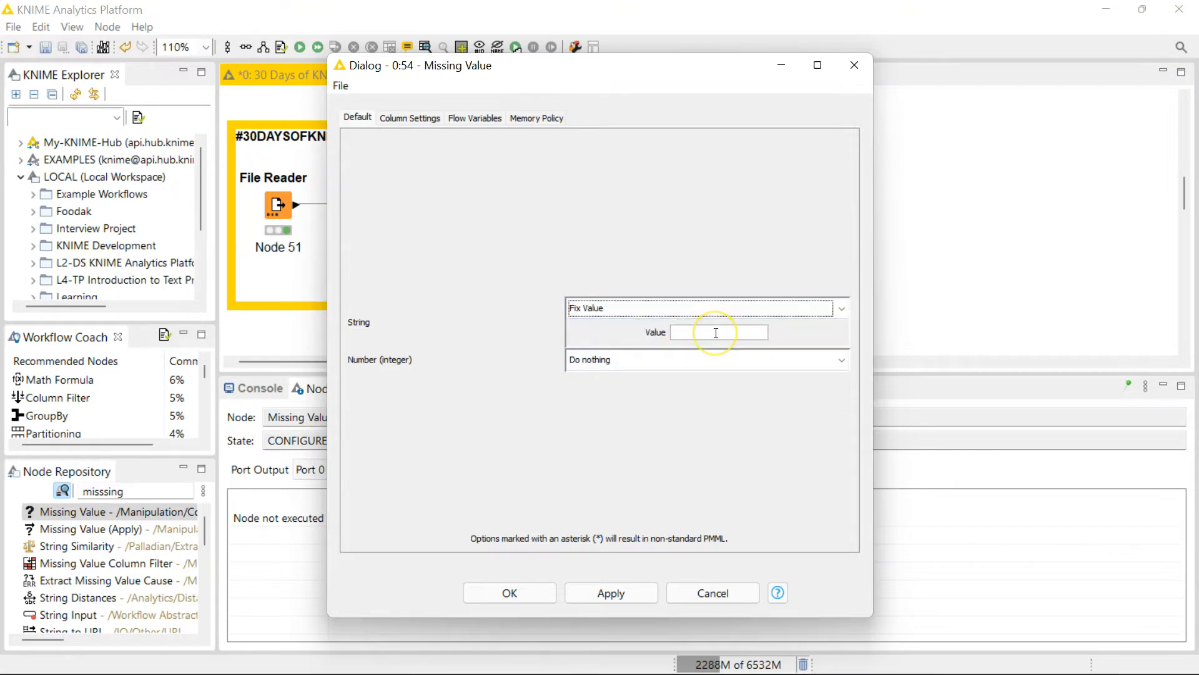
pyautogui.click(735, 315)
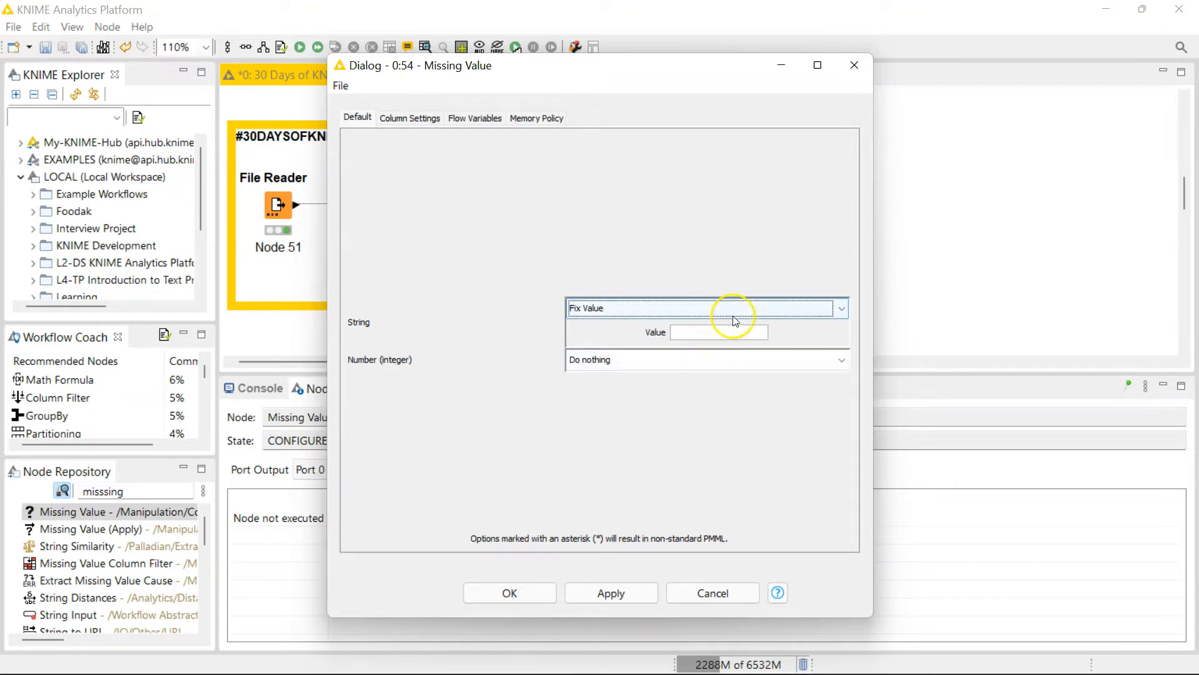
pyautogui.click(736, 312)
pyautogui.click(711, 334)
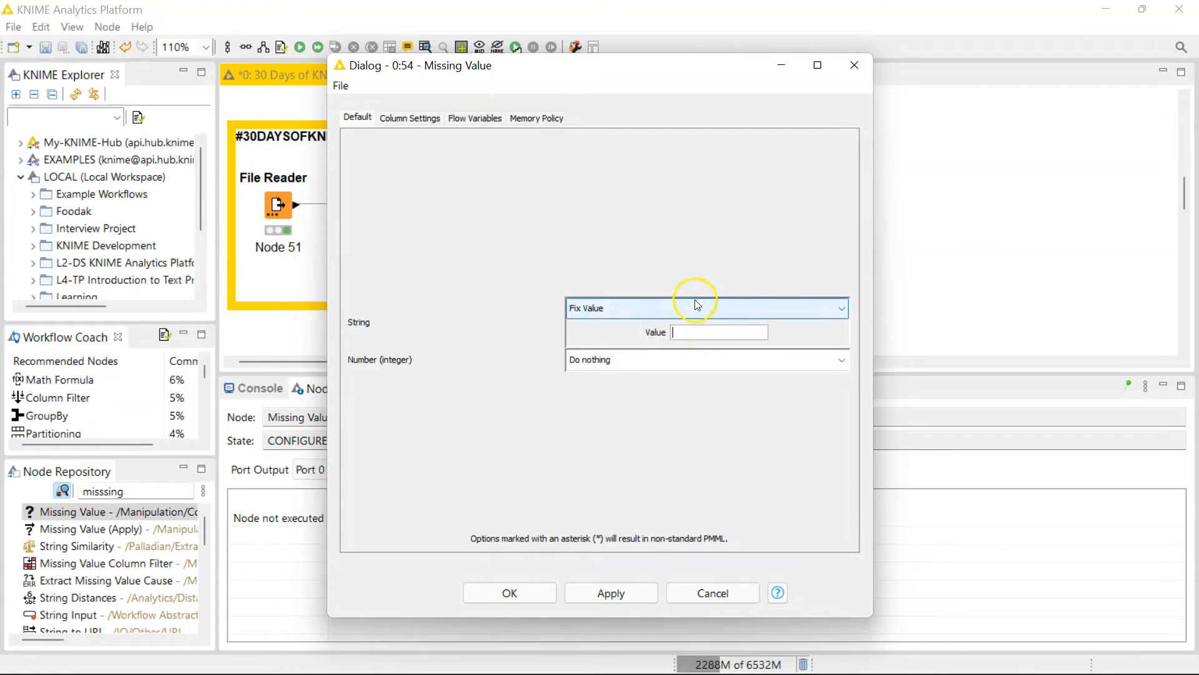
# - Set the default handling for String columns to Most Frequent Value
pyautogui.click(692, 311)
pyautogui.click(660, 348)
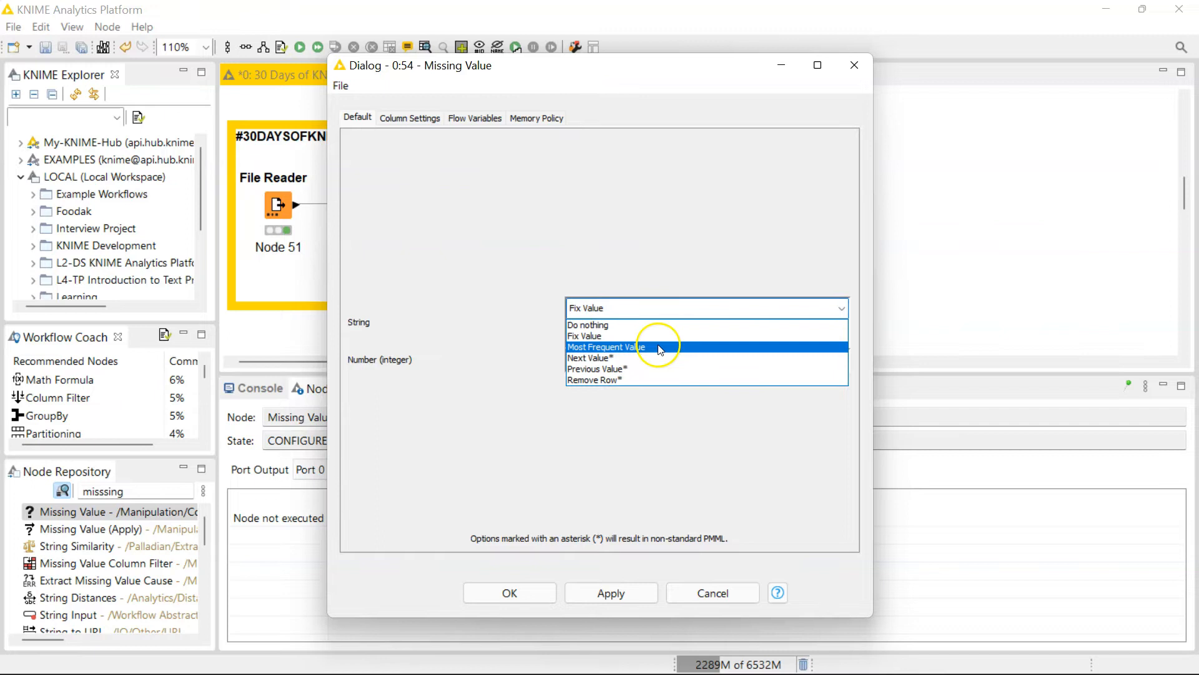
pyautogui.click(688, 318)
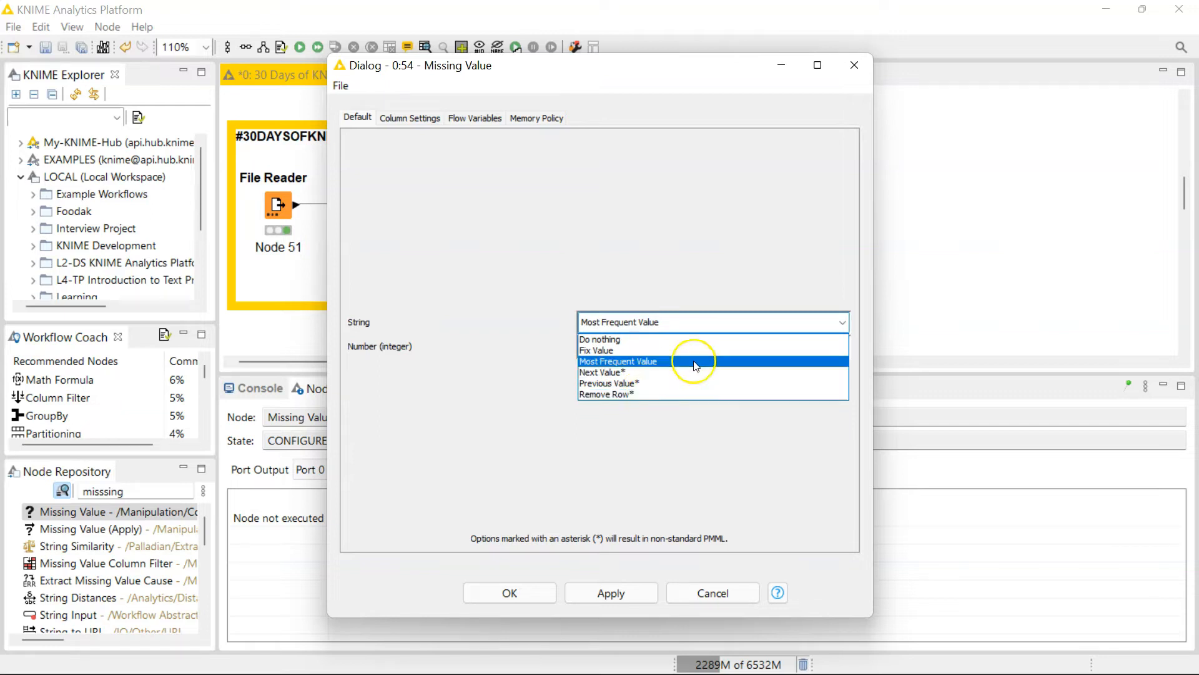
pyautogui.click(724, 321)
# - Review the available default missing-value handling options for integer columns
pyautogui.click(630, 344)
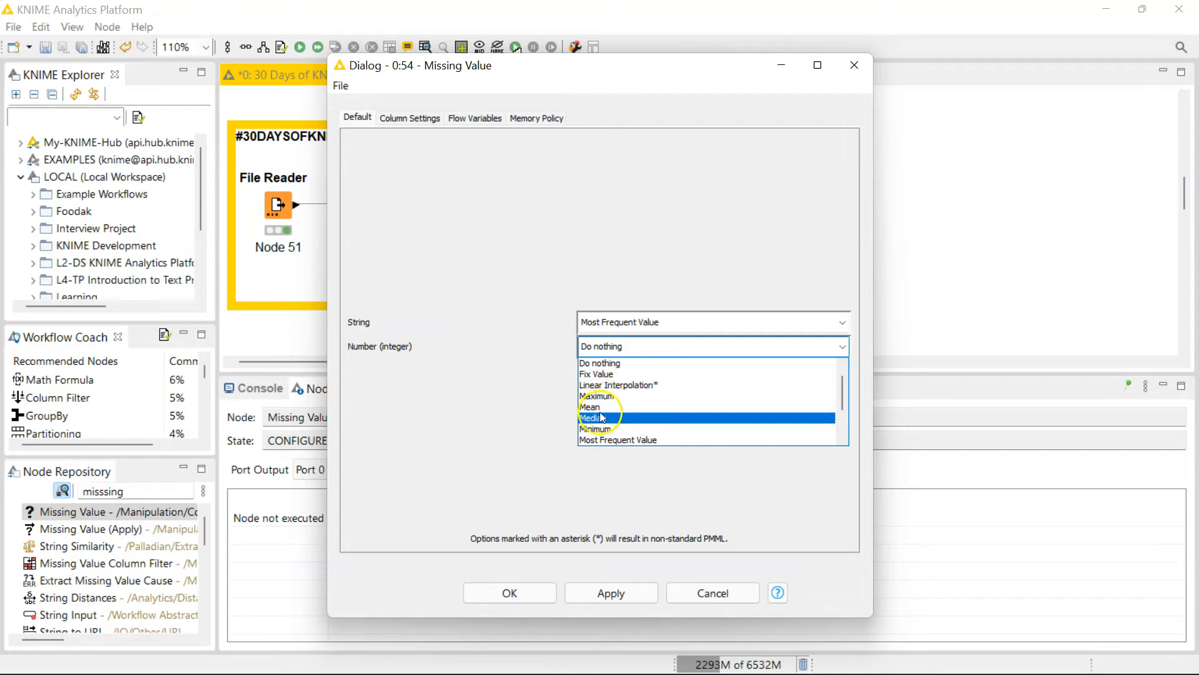
pyautogui.scroll(-2, 603, 431)
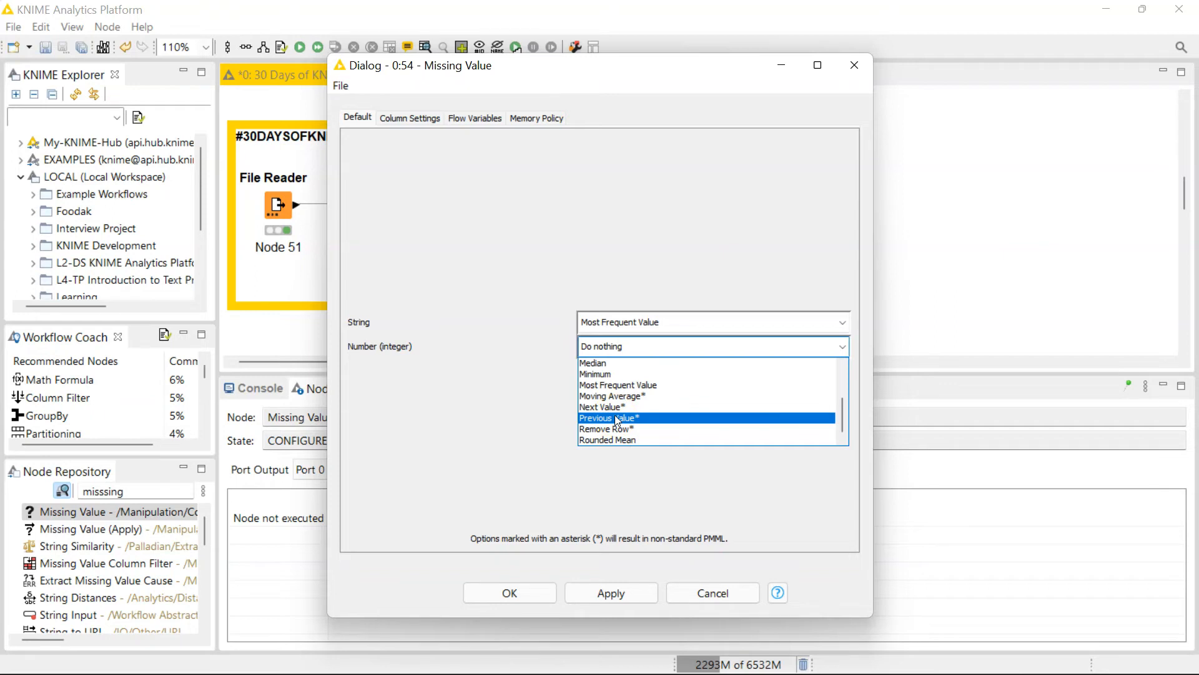
pyautogui.click(500, 321)
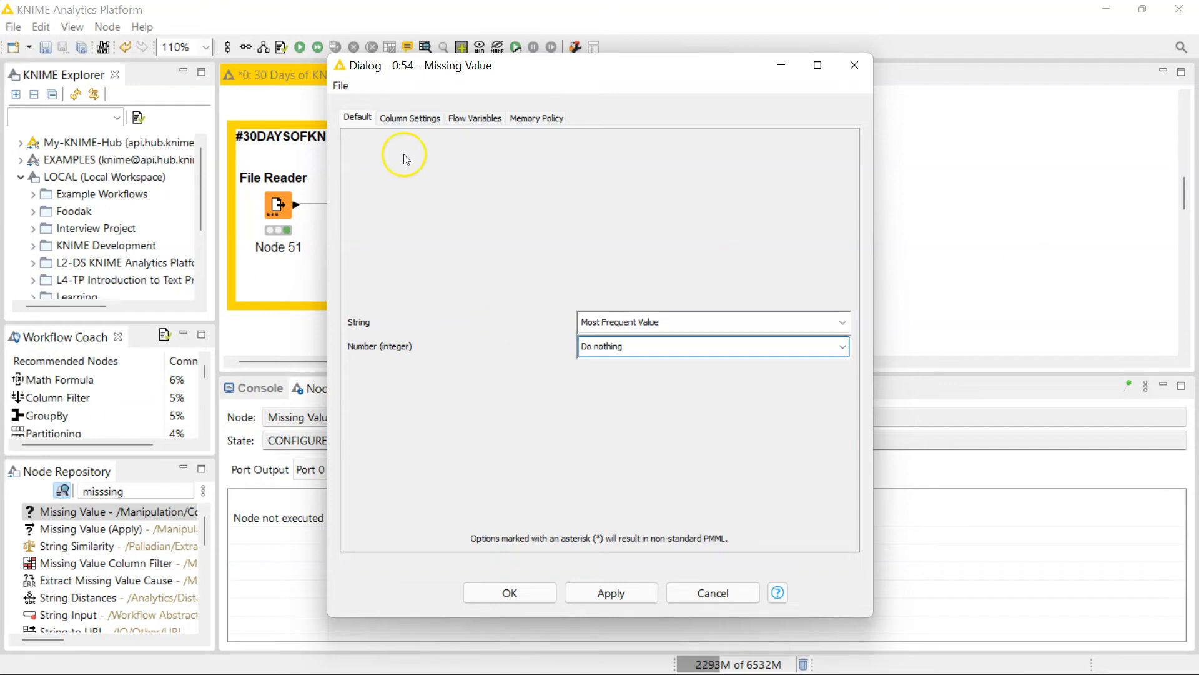
# - Add an individual column setting for CRSDEPTIME, review its handling options, and remove the setting again
pyautogui.click(401, 120)
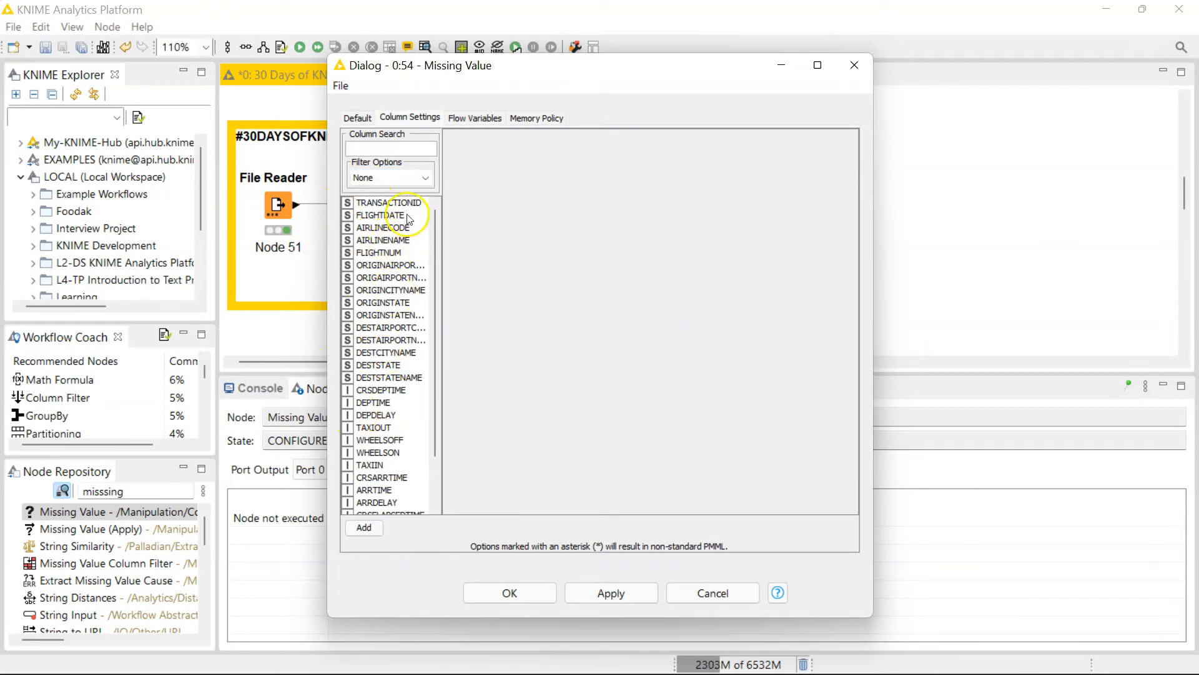
pyautogui.scroll(-3, 375, 494)
pyautogui.doubleClick(378, 335)
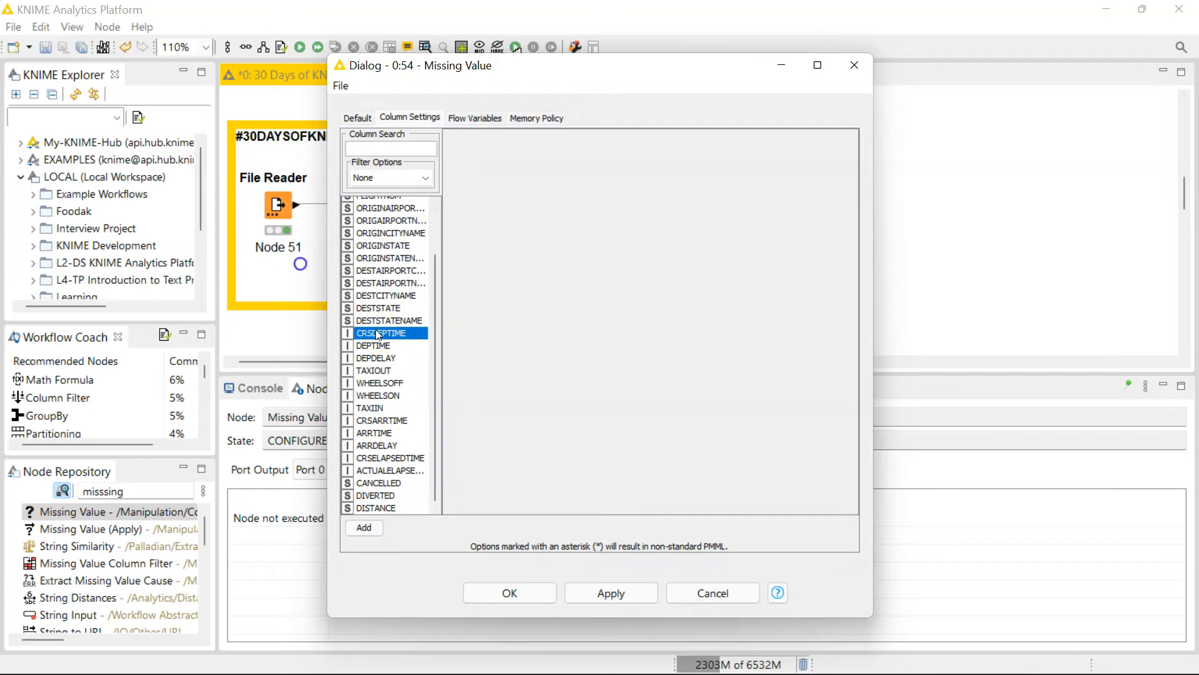
pyautogui.click(683, 199)
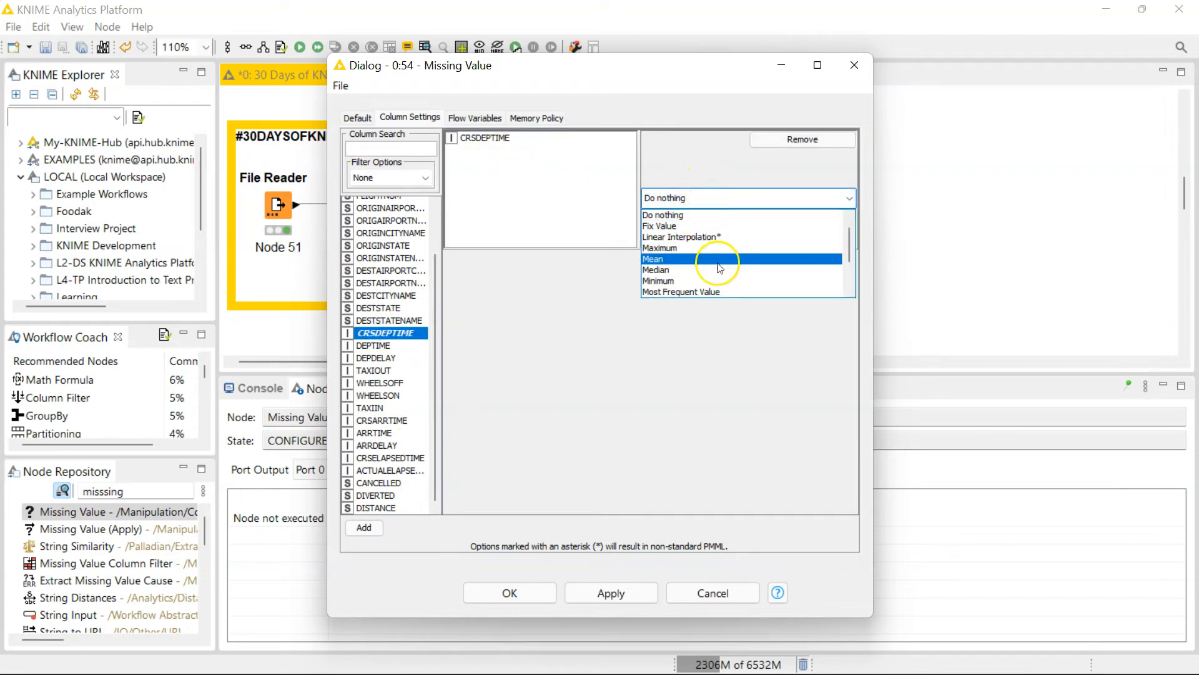
pyautogui.scroll(-2, 711, 269)
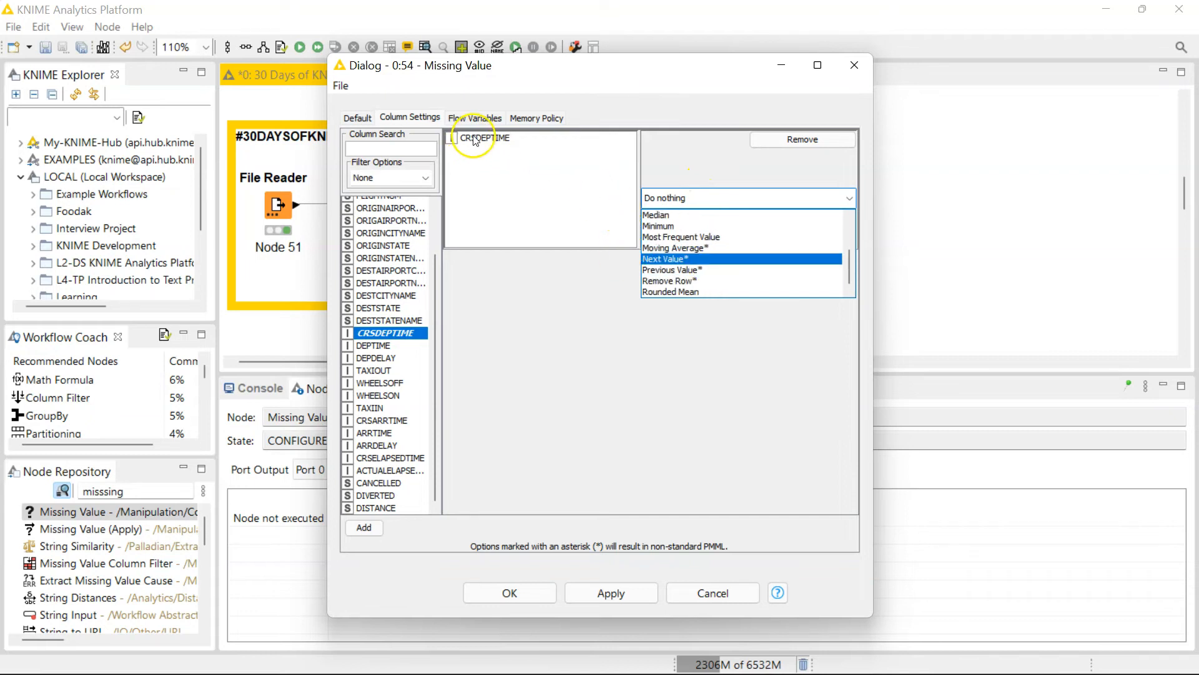
pyautogui.scroll(2, 687, 266)
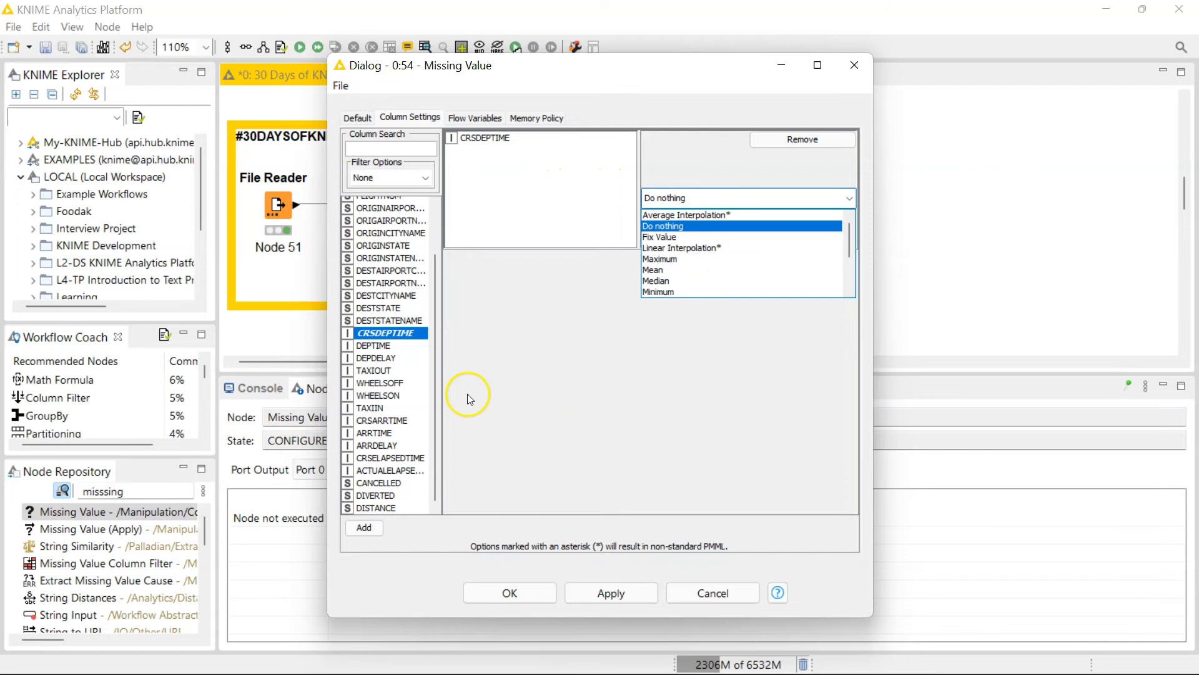
pyautogui.click(509, 283)
pyautogui.click(820, 138)
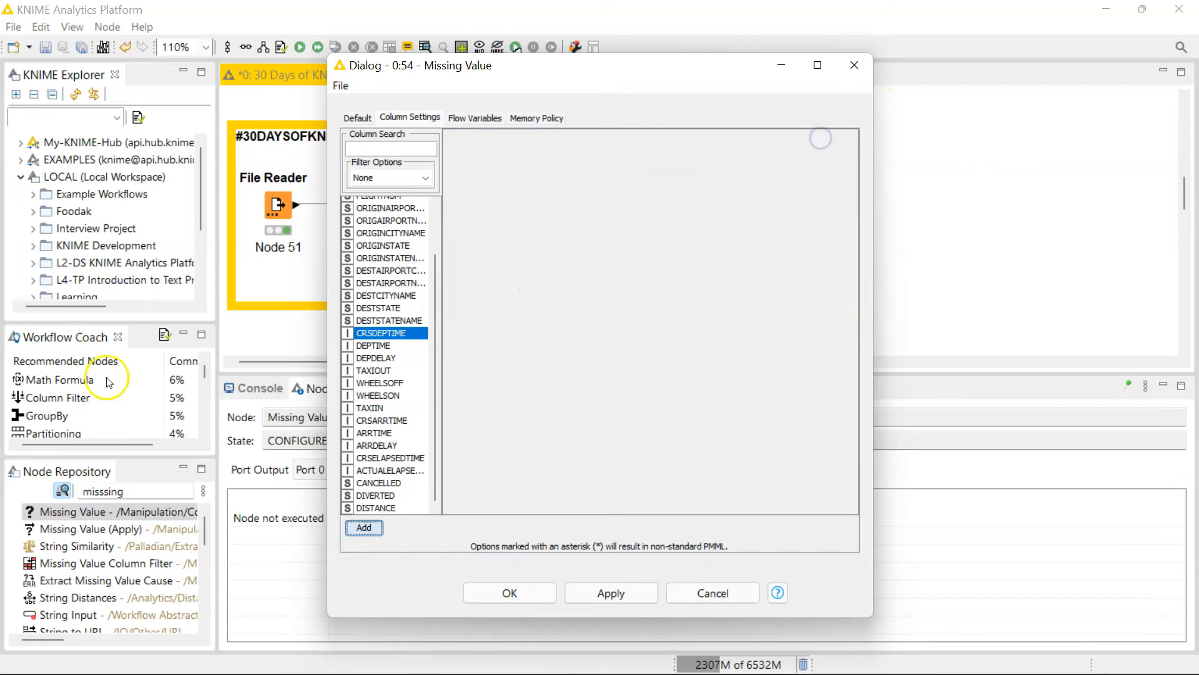
# - Return to the default settings and set the handling for String columns to Remove Row*
pyautogui.scroll(2, 377, 371)
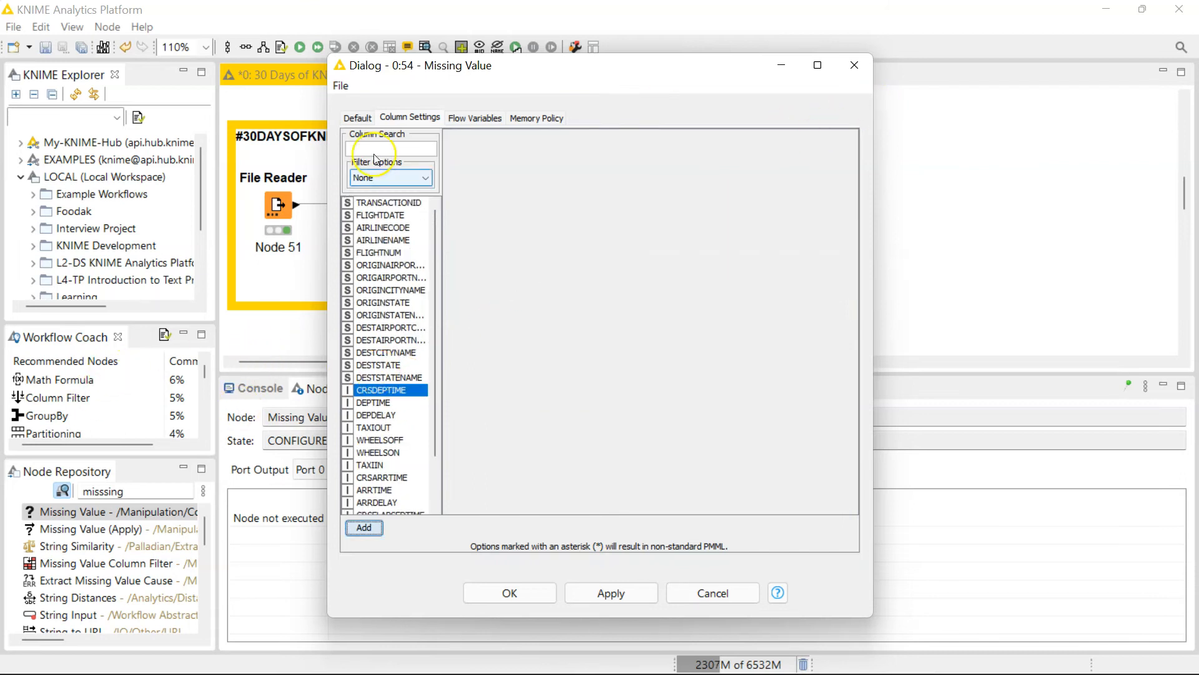
pyautogui.click(357, 117)
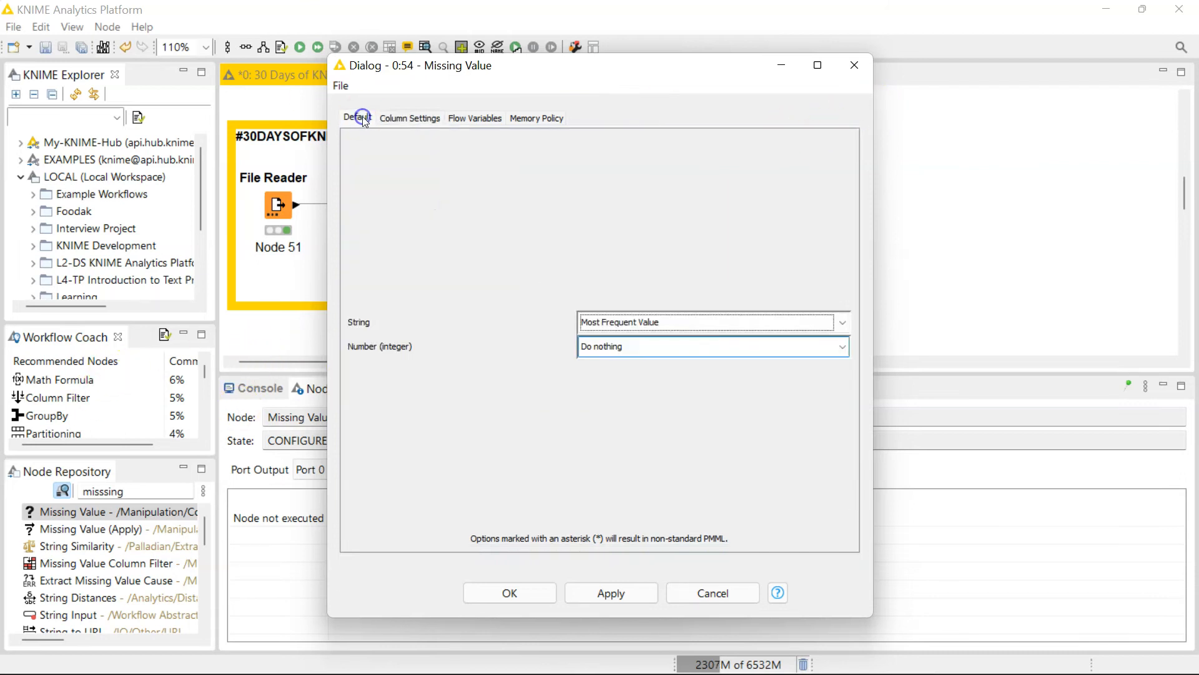
pyautogui.click(653, 320)
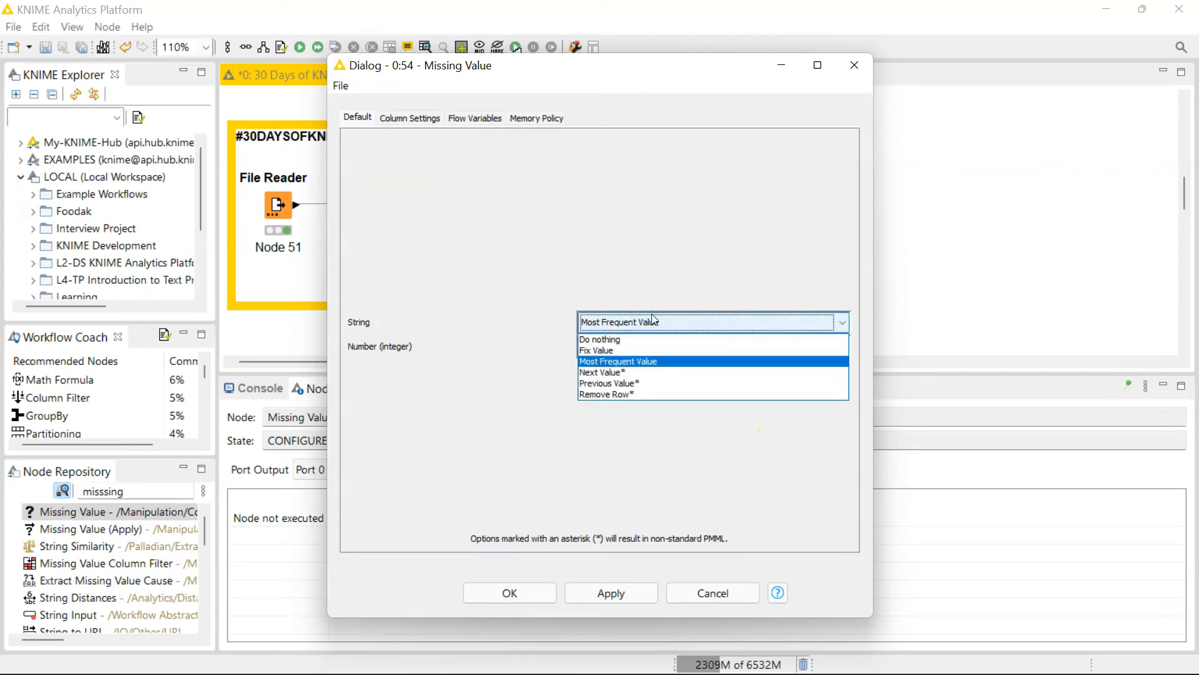
pyautogui.click(632, 400)
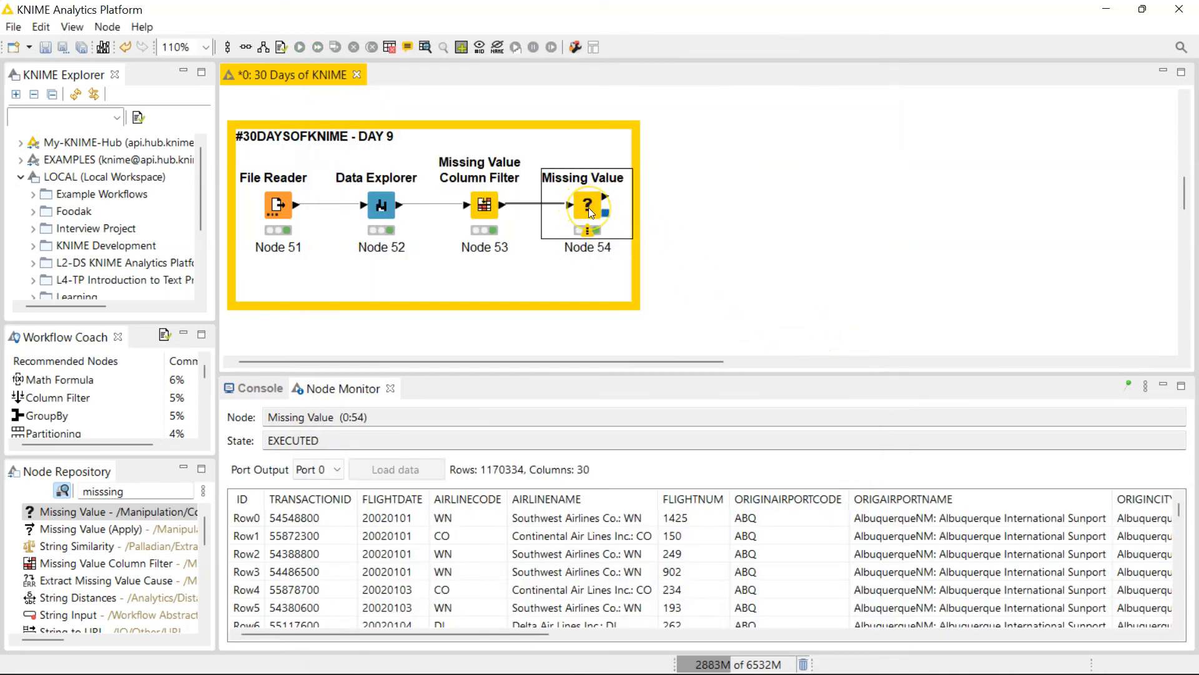
# - Compare the output row counts of the Missing Value Column Filter and Missing Value nodes
pyautogui.click(488, 474)
pyautogui.click(484, 204)
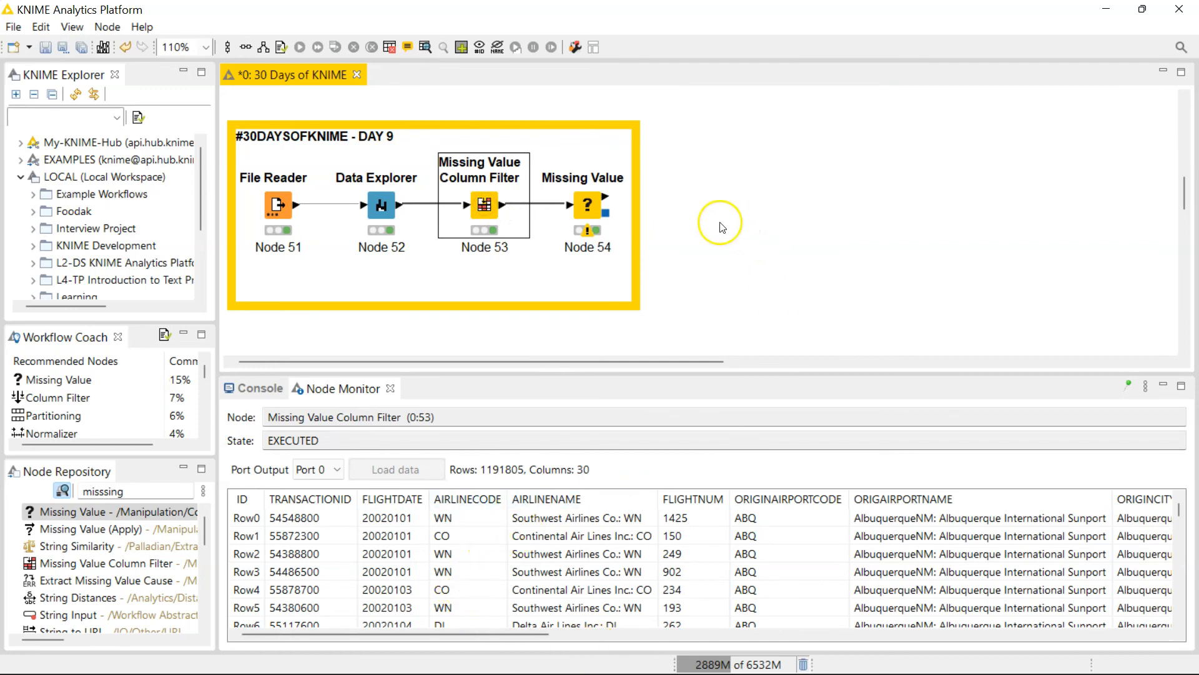
pyautogui.click(587, 204)
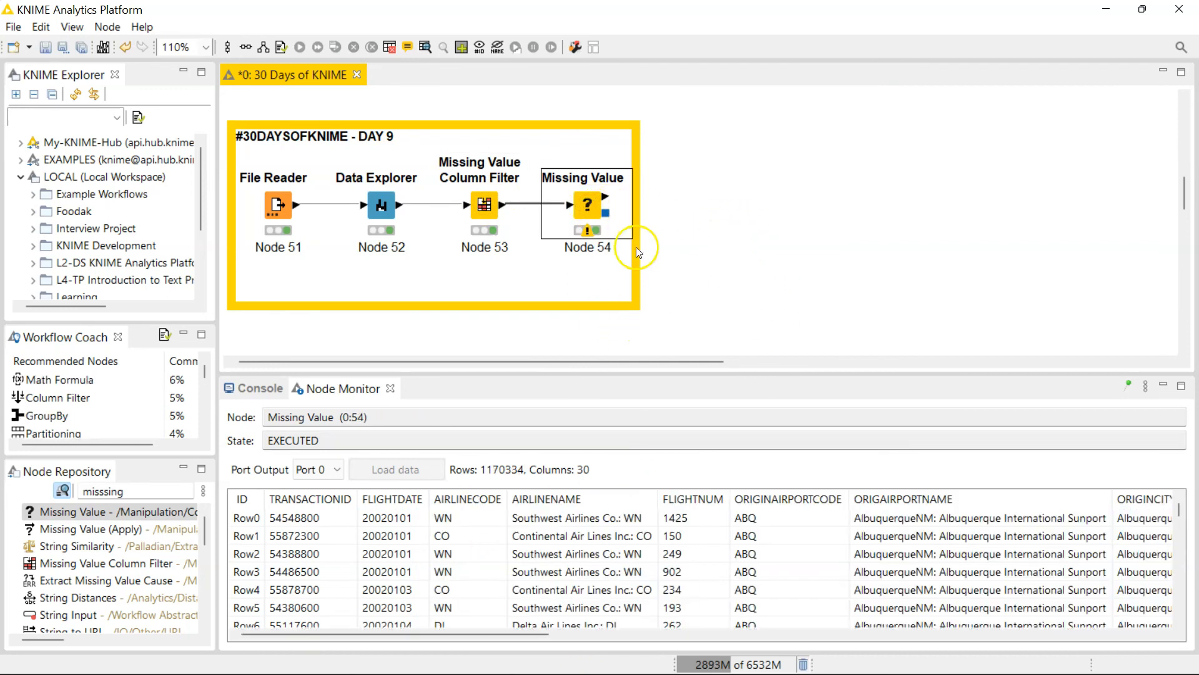